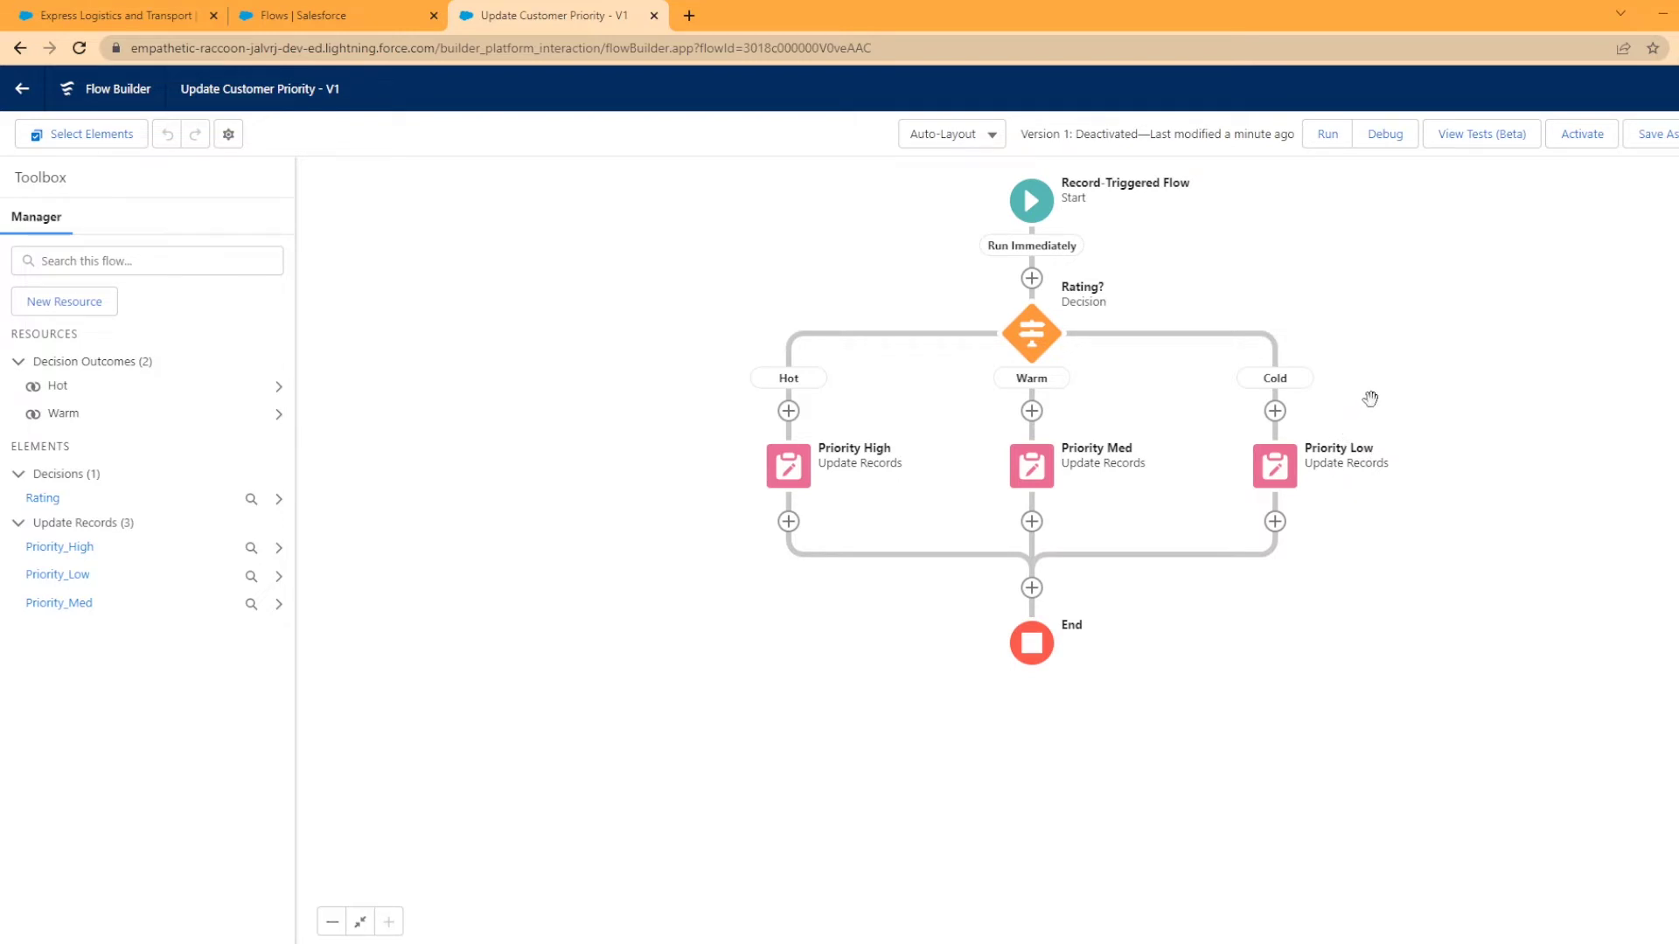
# Step: Set the debug run to treat the record as Updated, keeping the Run Immediately path
pyautogui.click(1386, 135)
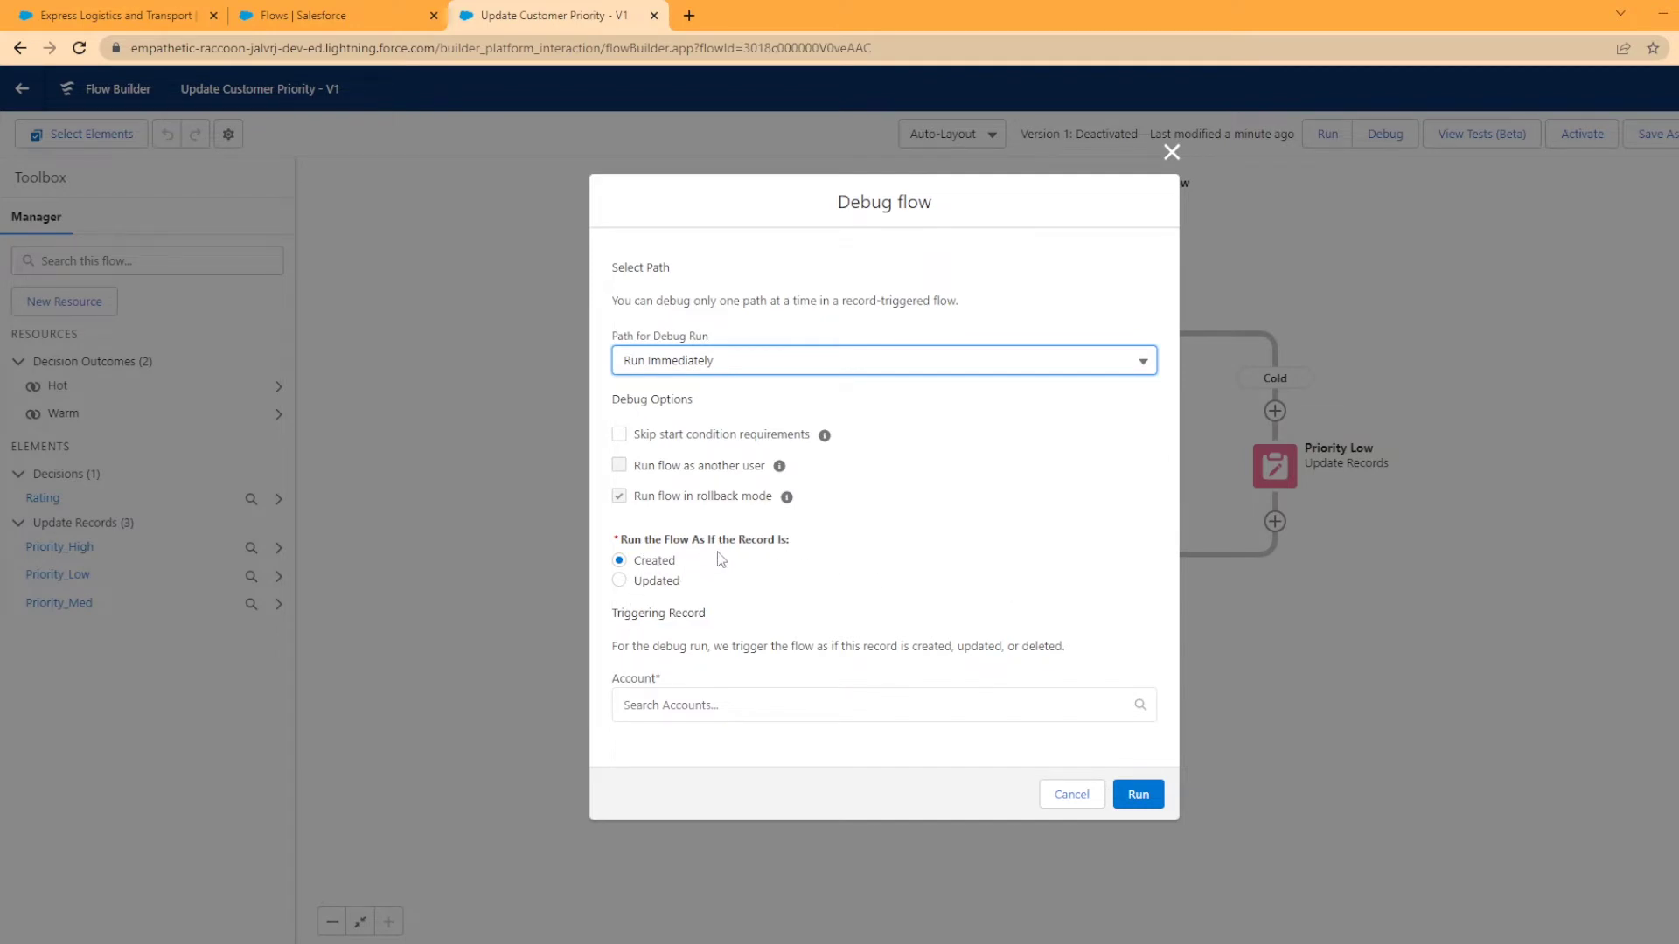
pyautogui.click(619, 581)
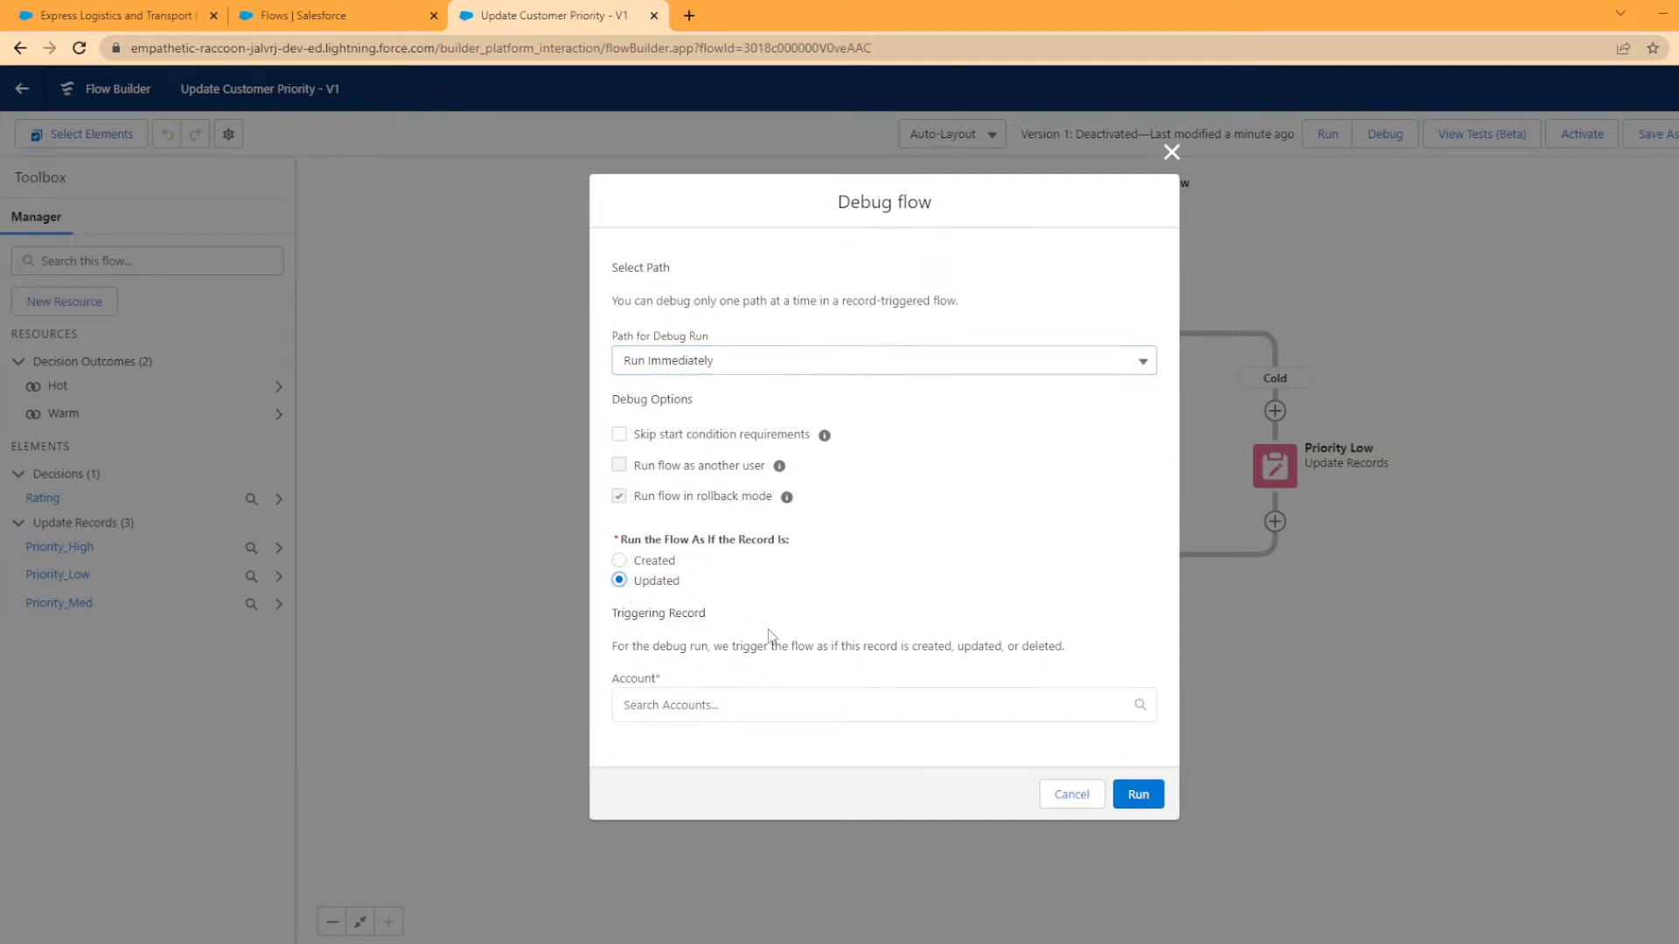
pyautogui.click(748, 368)
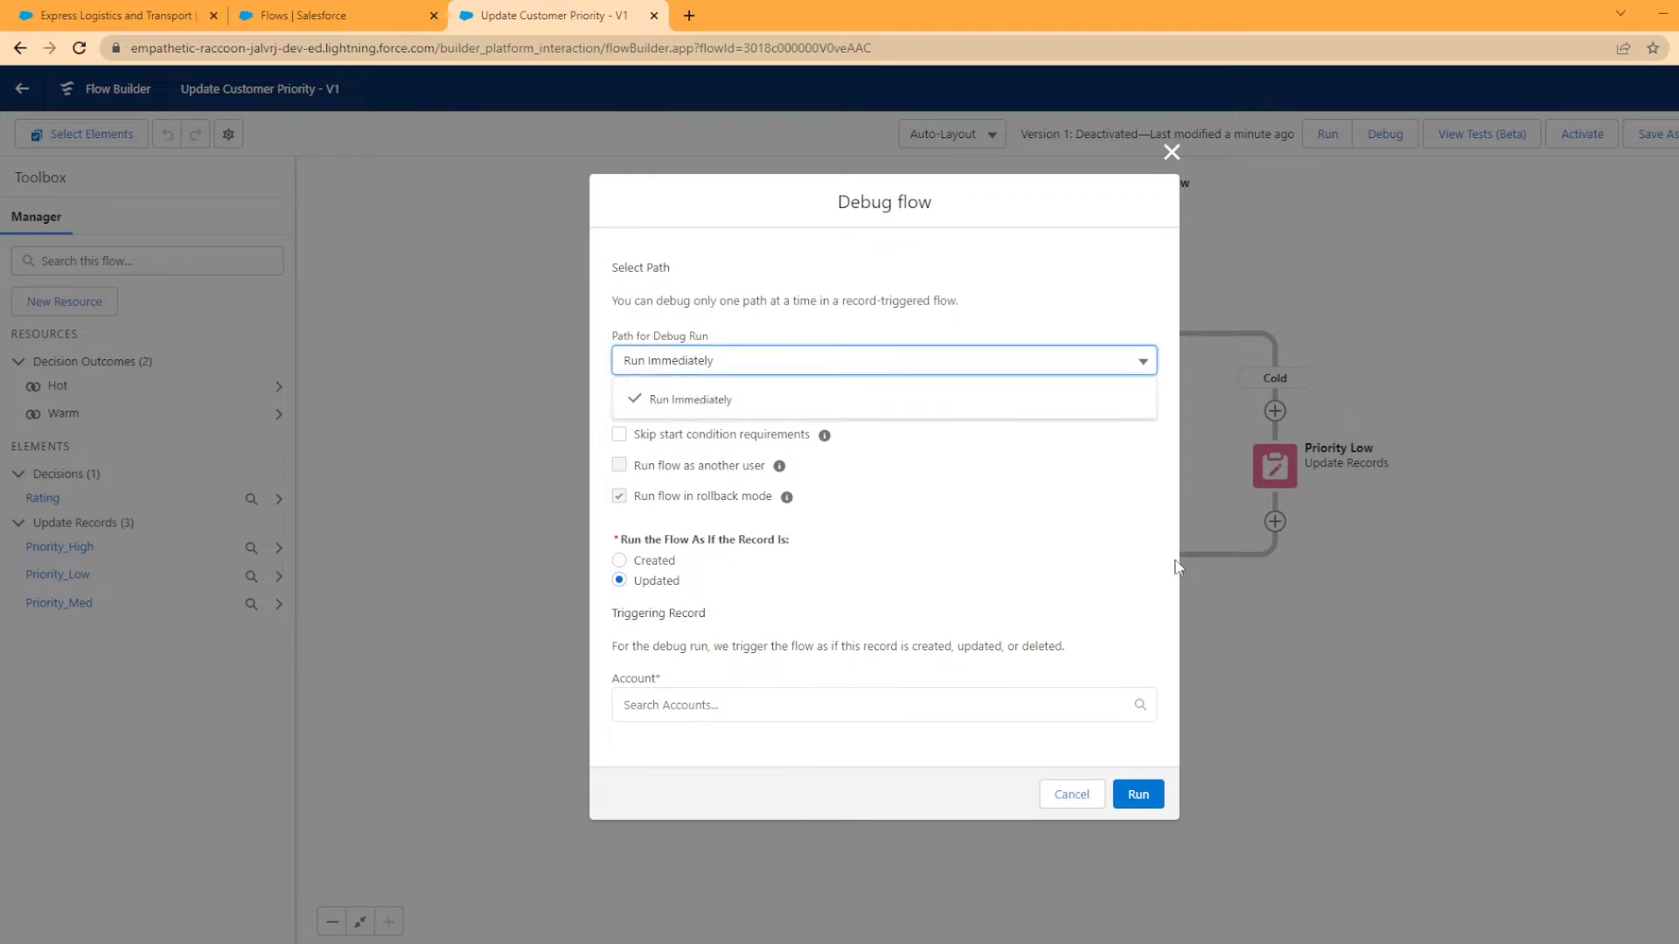
pyautogui.click(1024, 538)
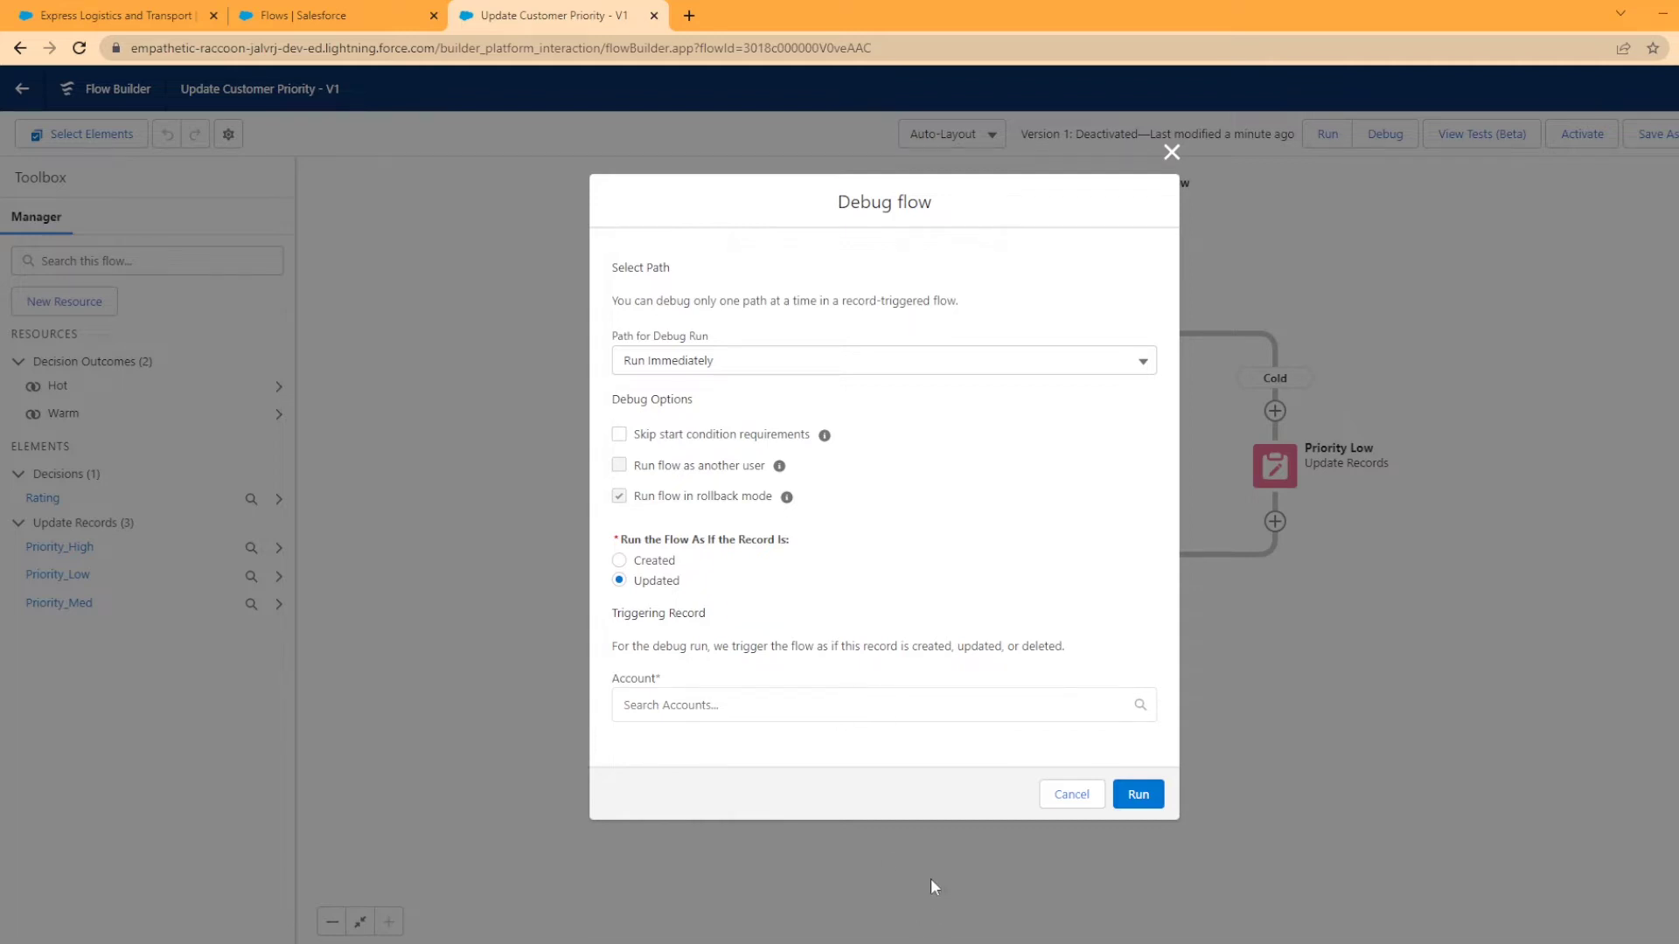
# Step: Use Express Logistics and Transport as the triggering account, set Account Rating to Hot, and run
pyautogui.click(709, 708)
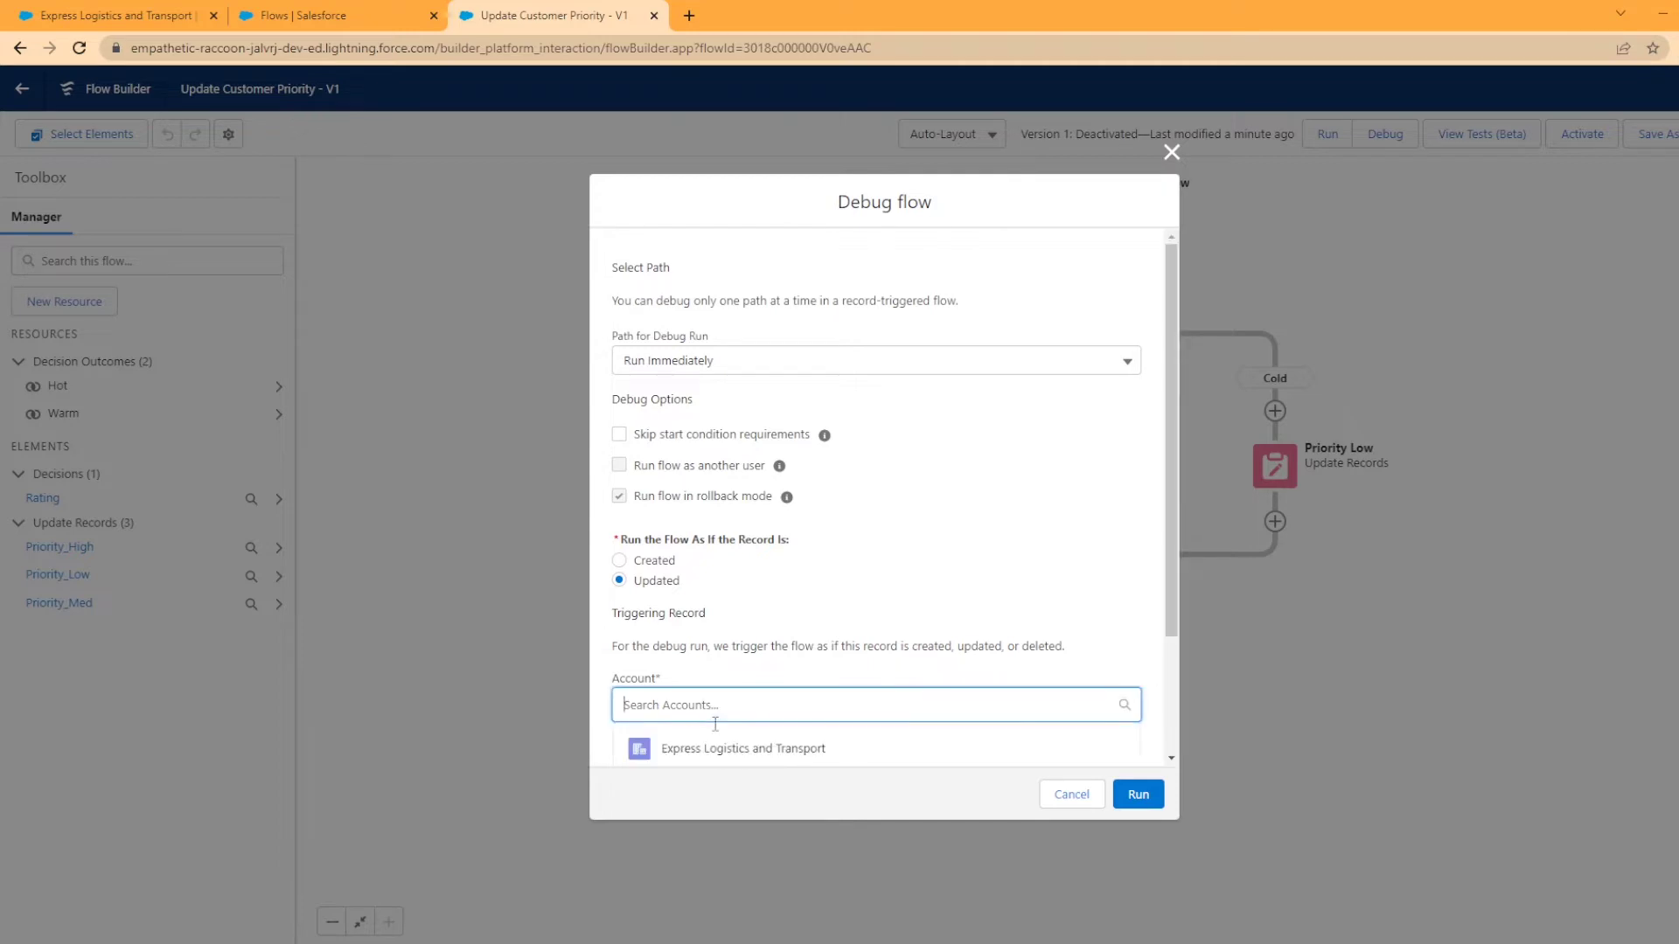
pyautogui.click(740, 751)
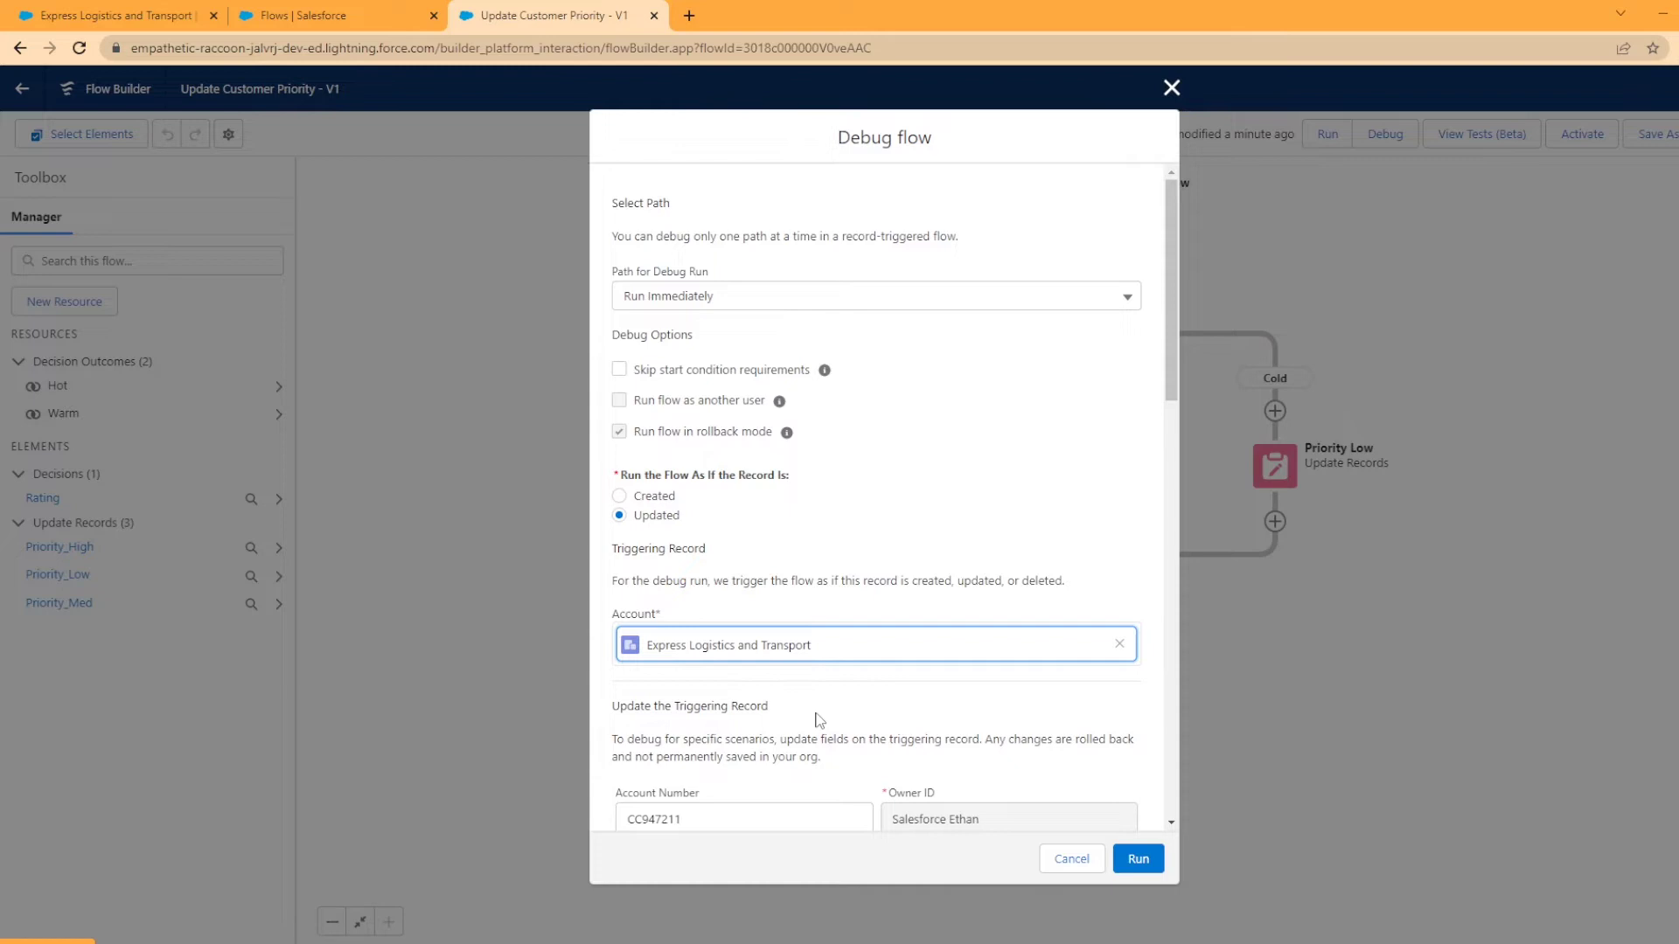
pyautogui.scroll(-5, 831, 724)
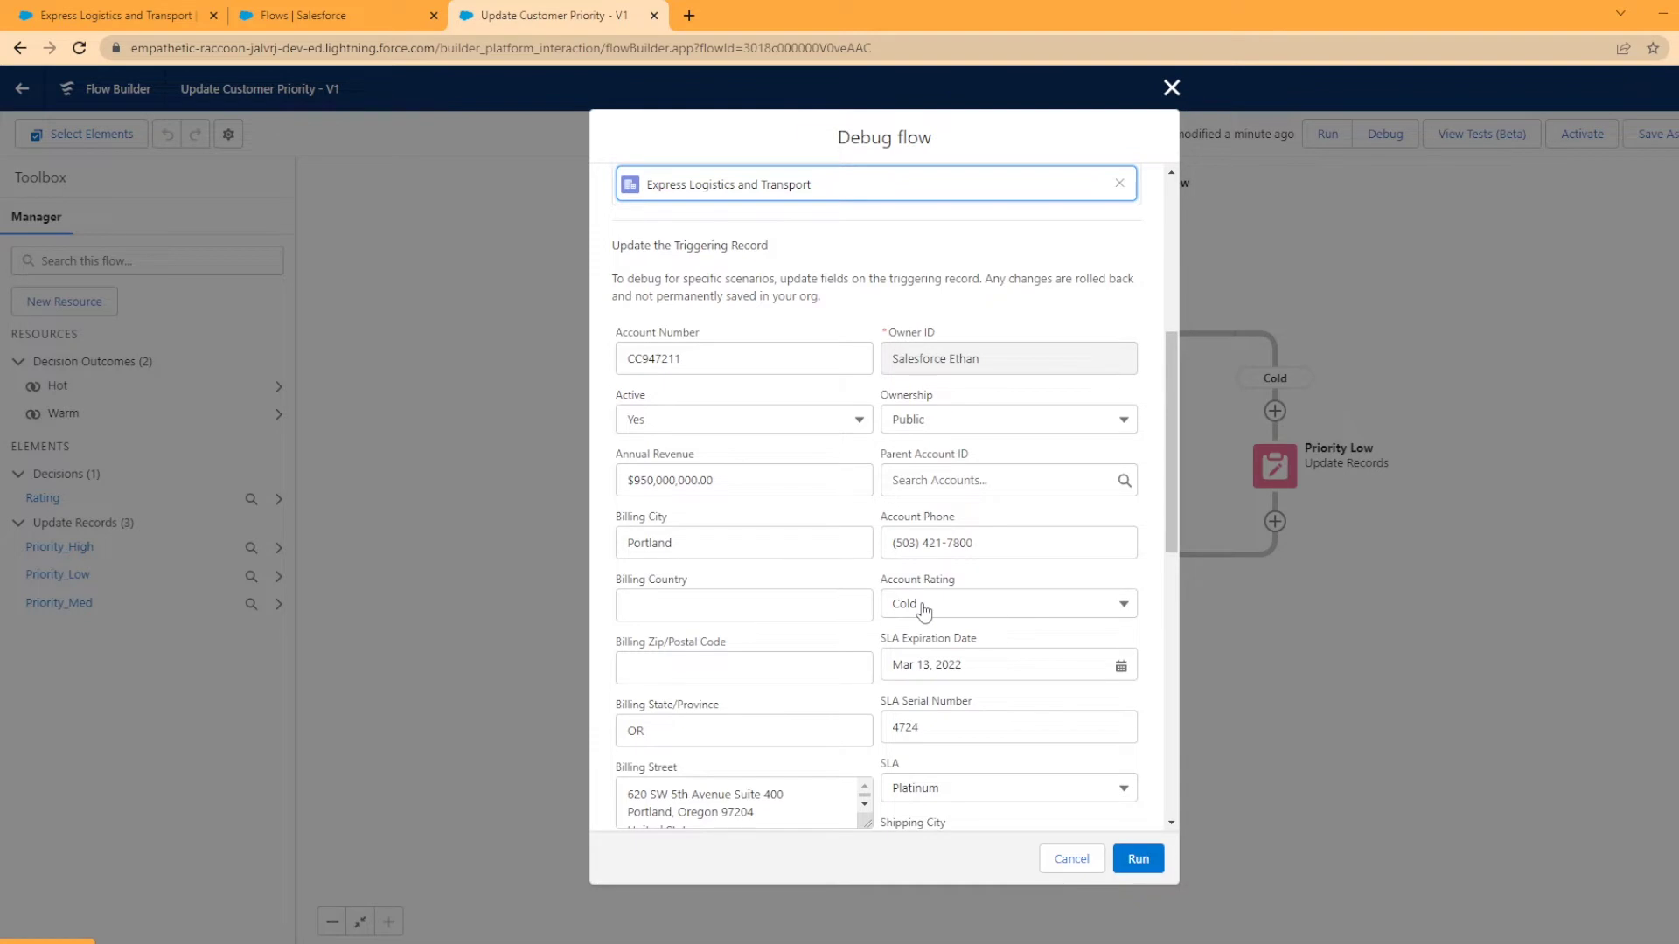
pyautogui.click(925, 610)
pyautogui.click(925, 671)
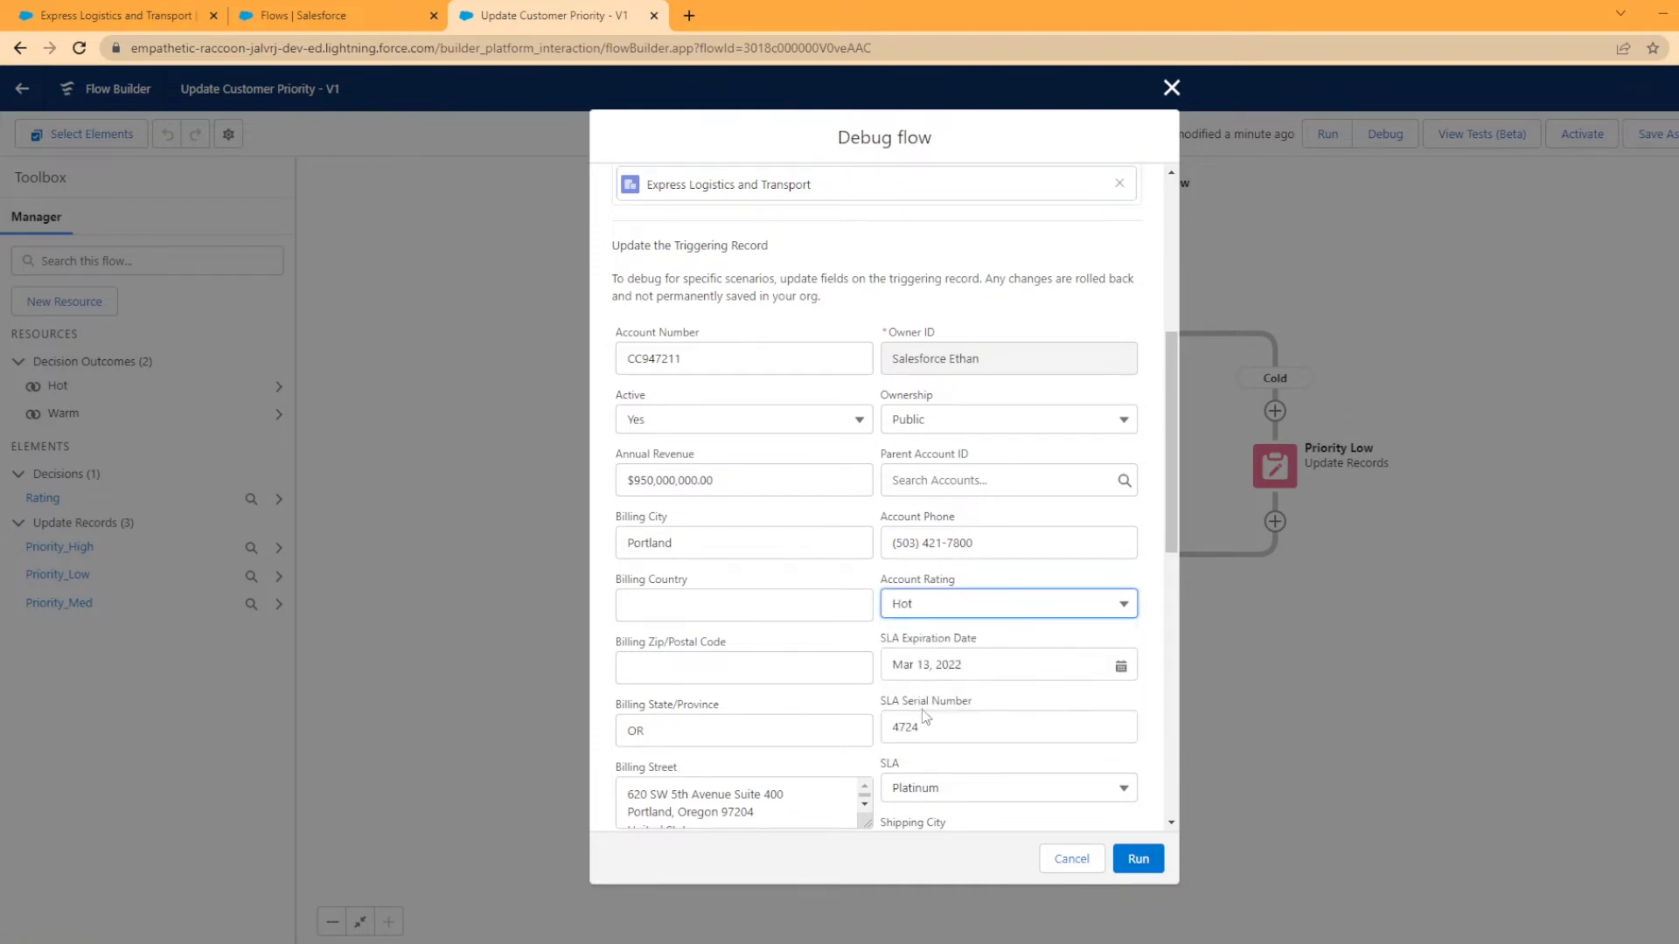
pyautogui.scroll(5, 971, 743)
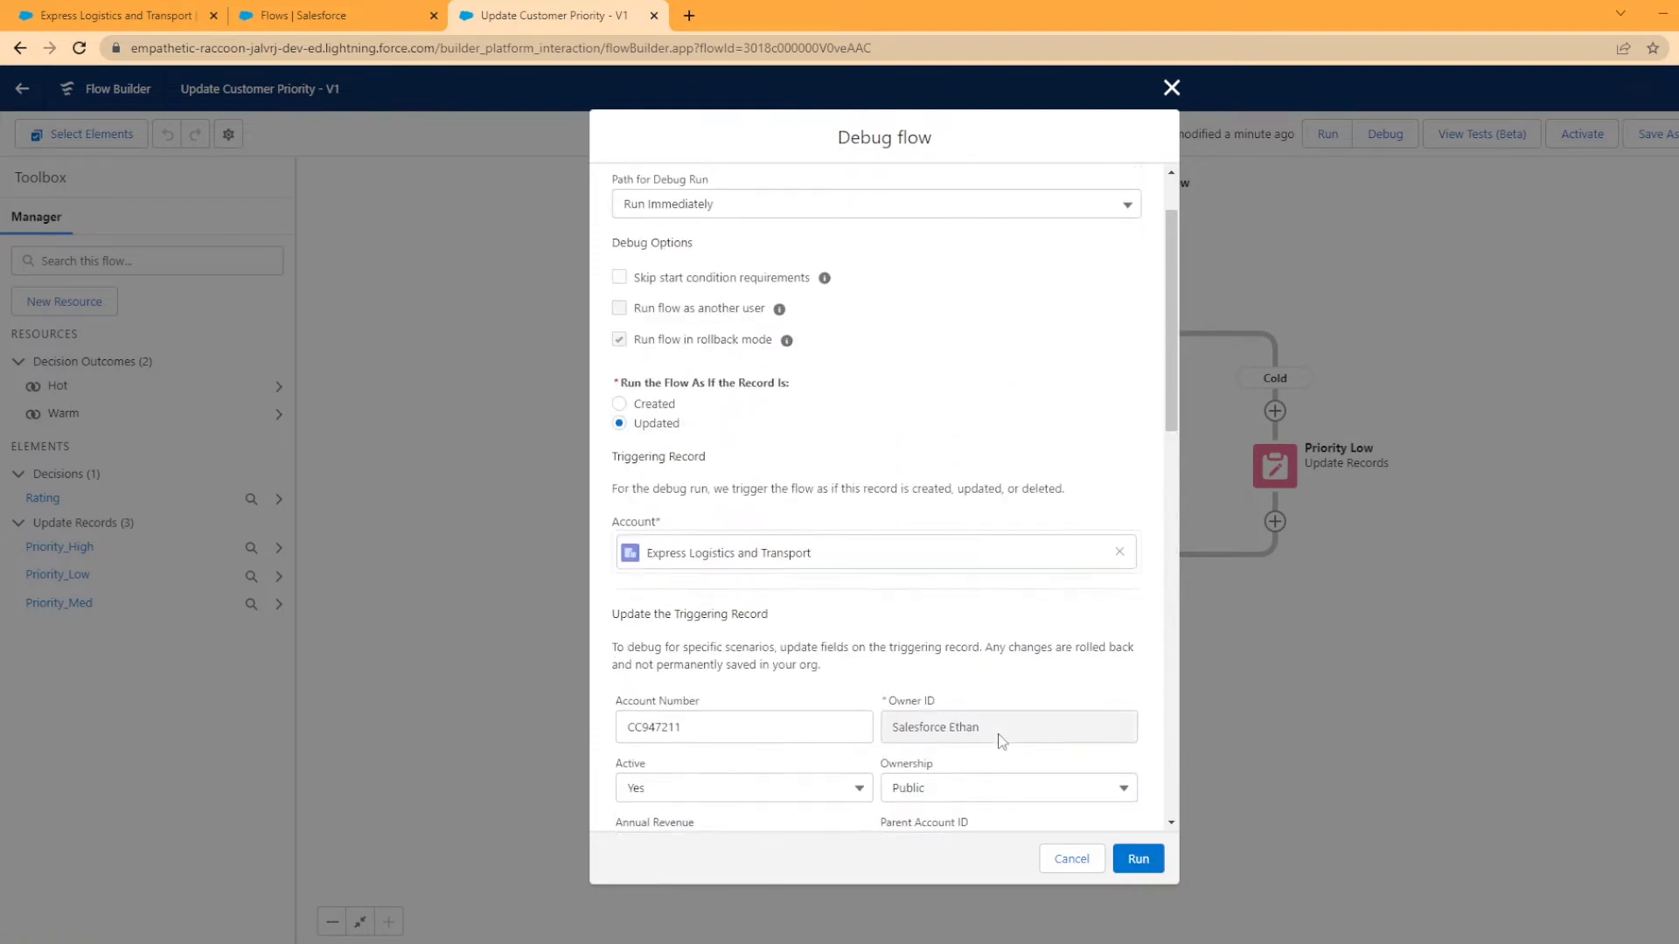
pyautogui.click(1138, 859)
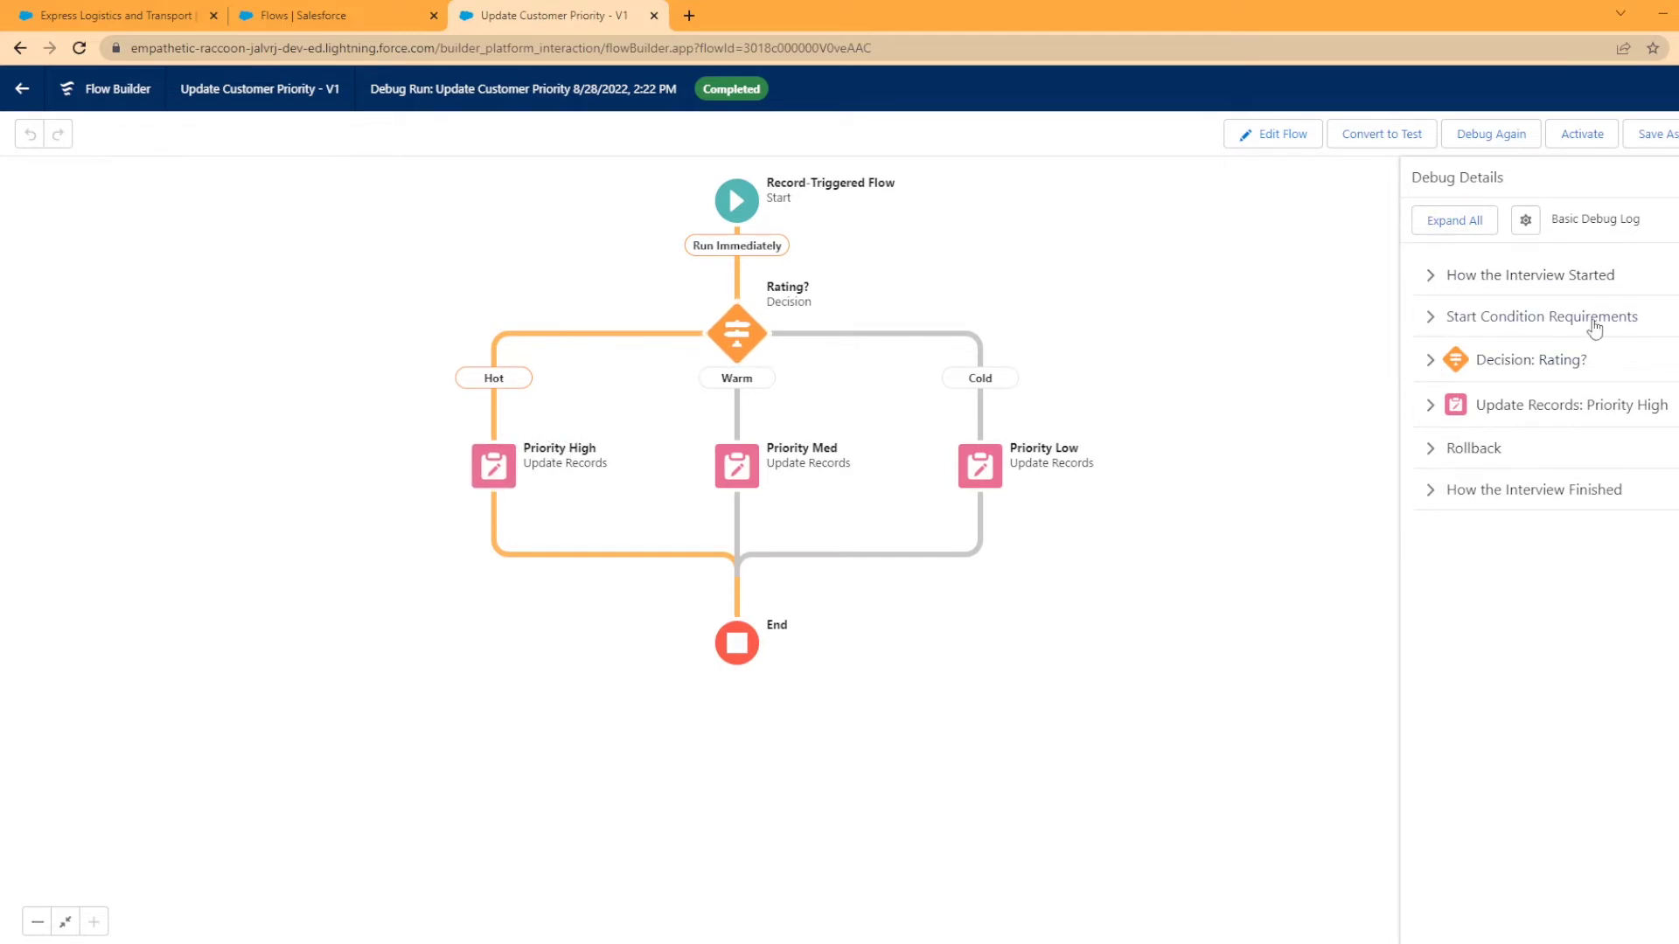
# Step: Expand Decision: Rating? and Update Records: Priority High, highlighting the CustomerPriority__c = High line
pyautogui.click(1429, 362)
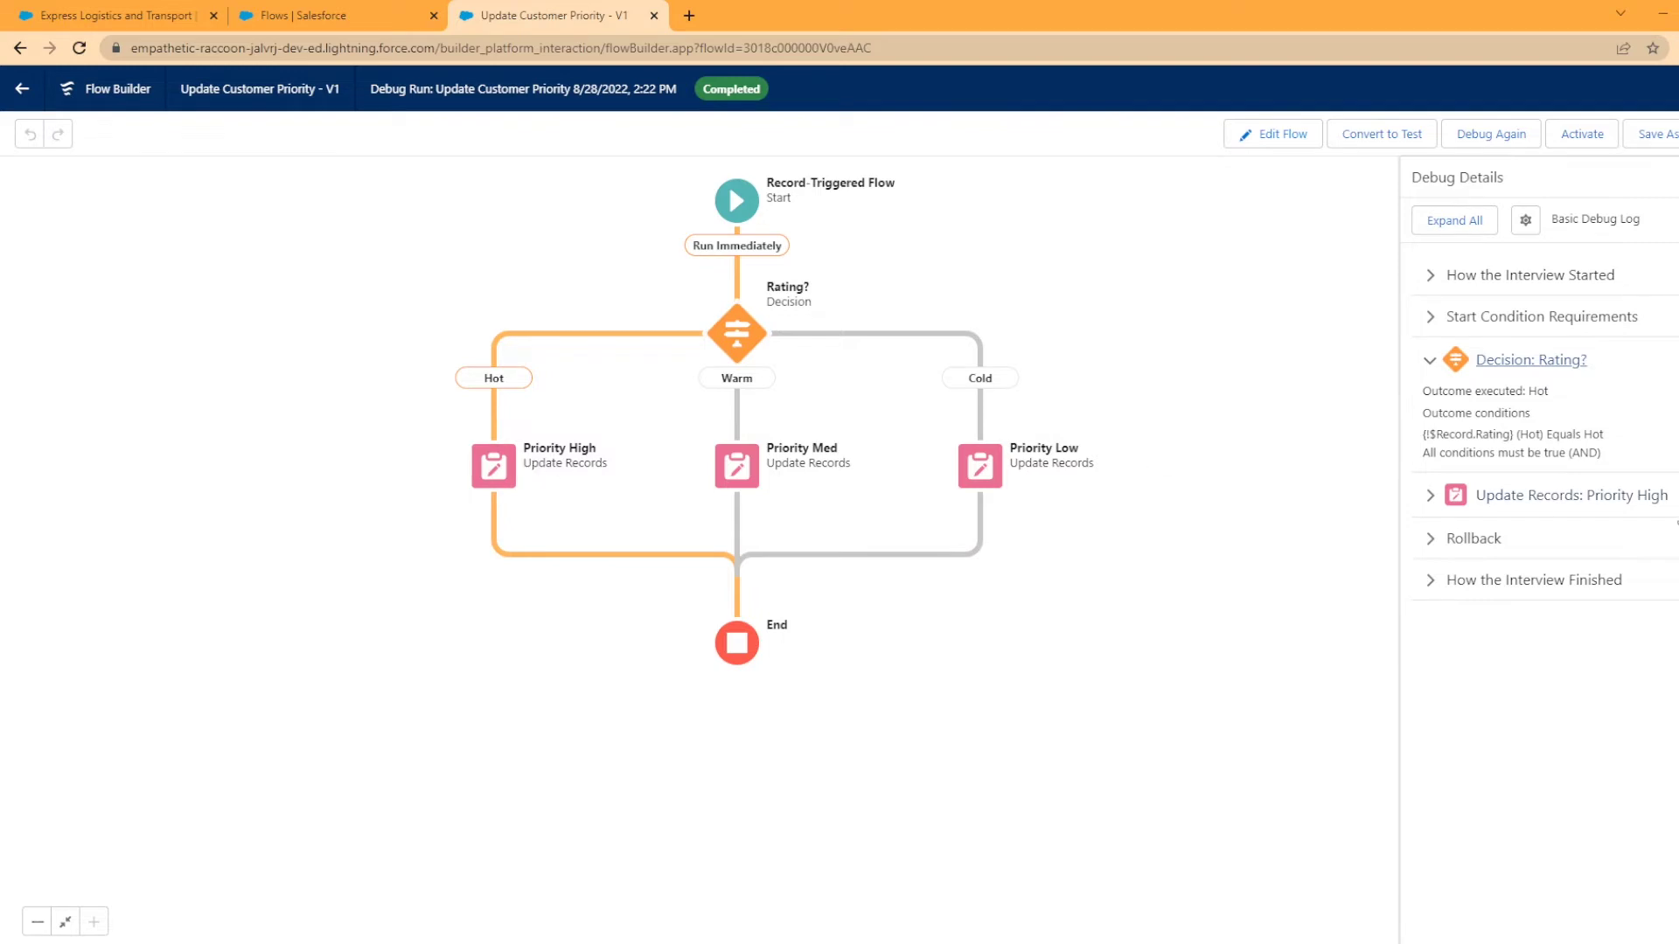
pyautogui.click(1432, 496)
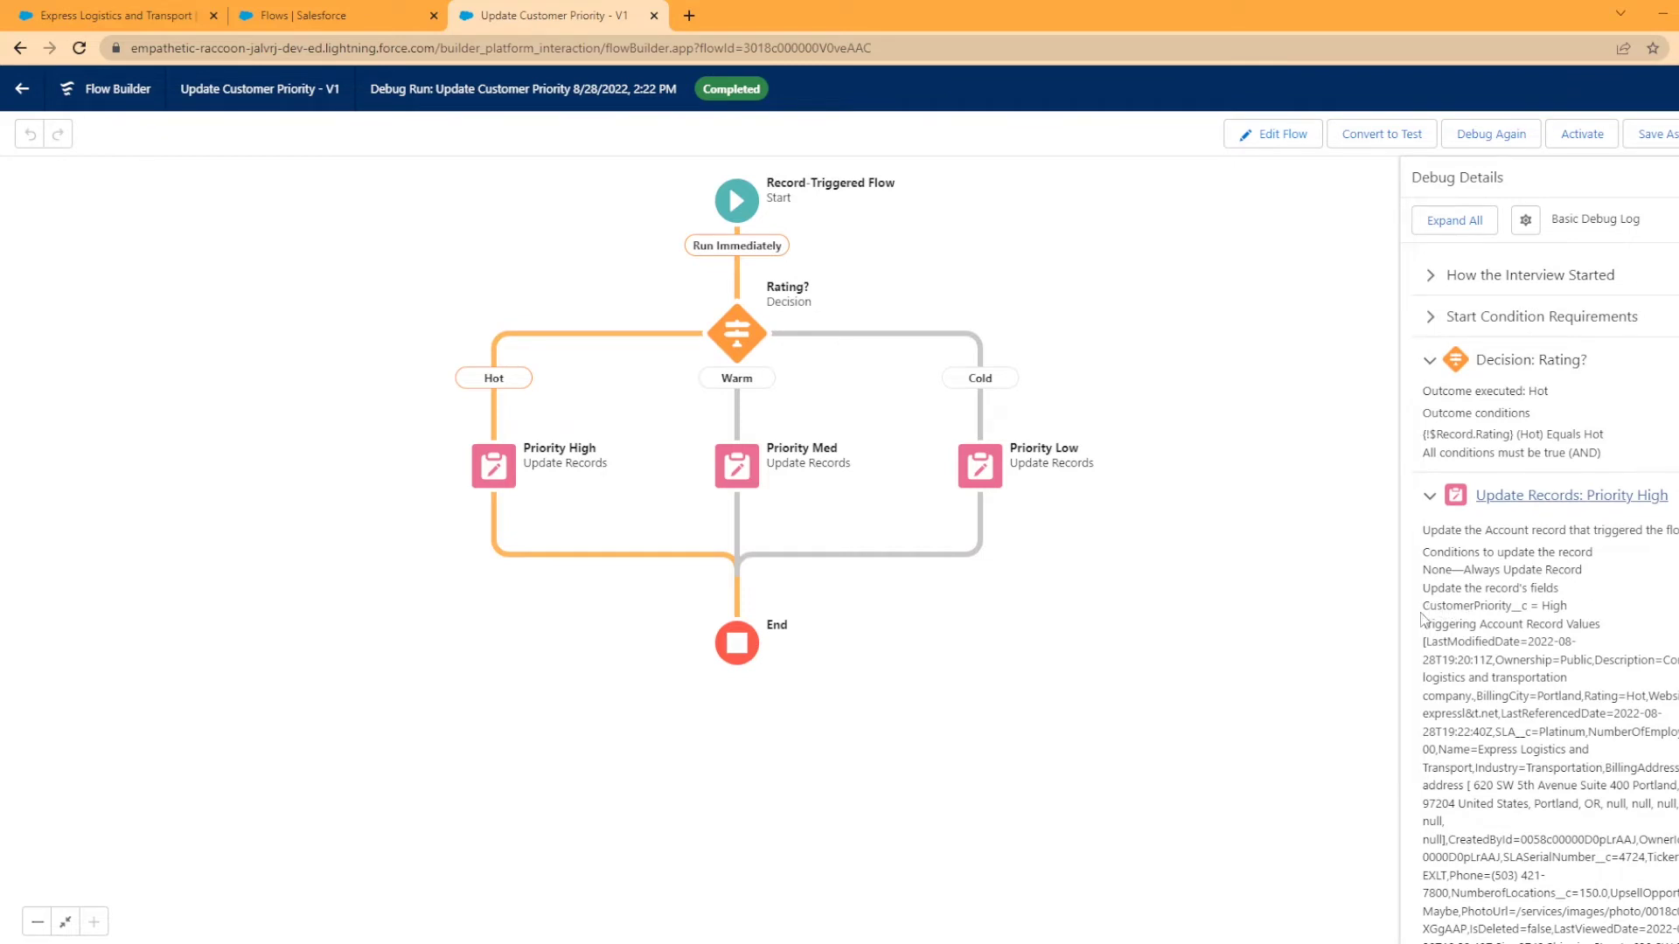
pyautogui.moveTo(1426, 605); pyautogui.dragTo(1589, 609)
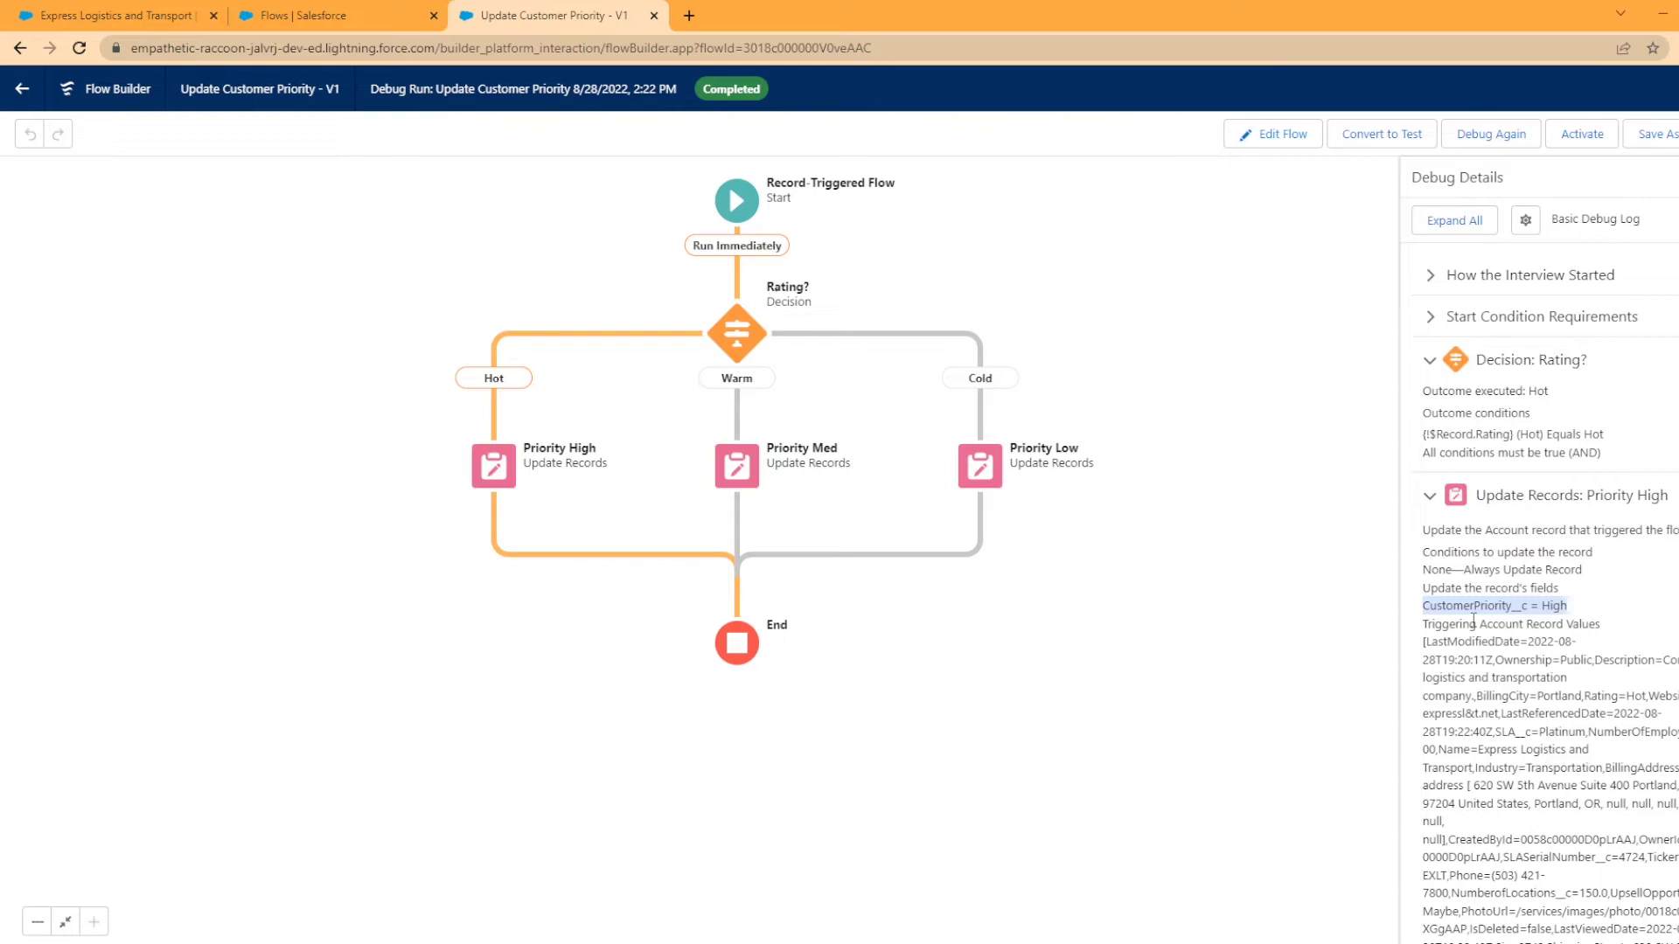
# Step: Debug again with the Account Rating changed to Warm
pyautogui.click(1491, 133)
pyautogui.scroll(-2, 951, 584)
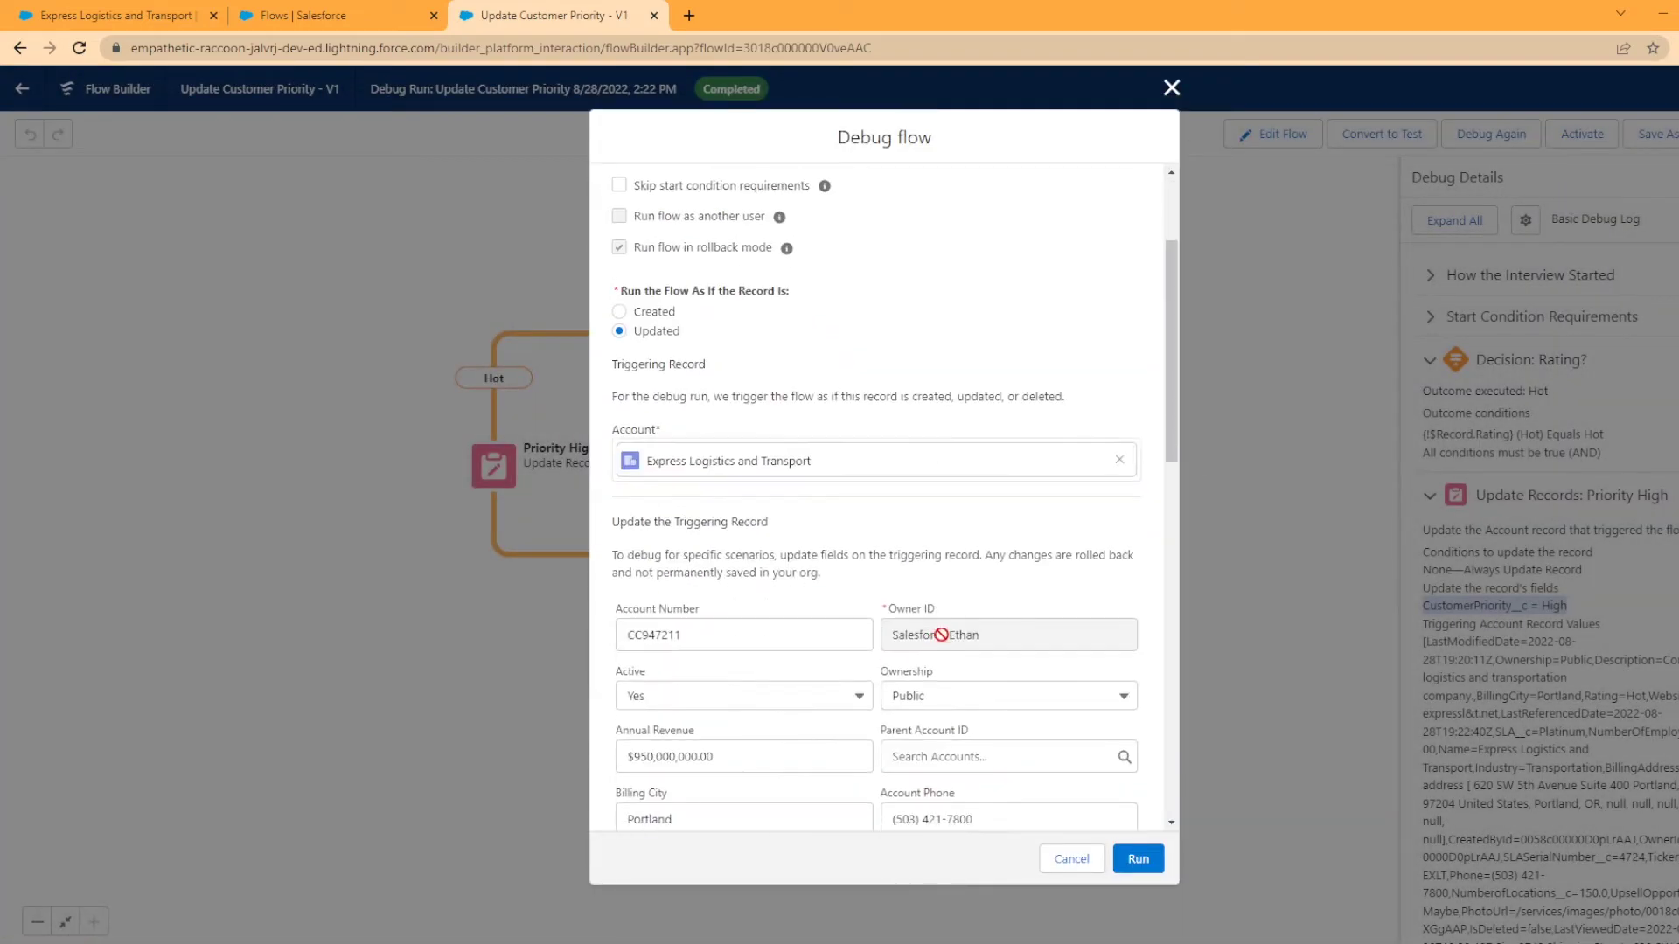
pyautogui.scroll(-2, 1038, 668)
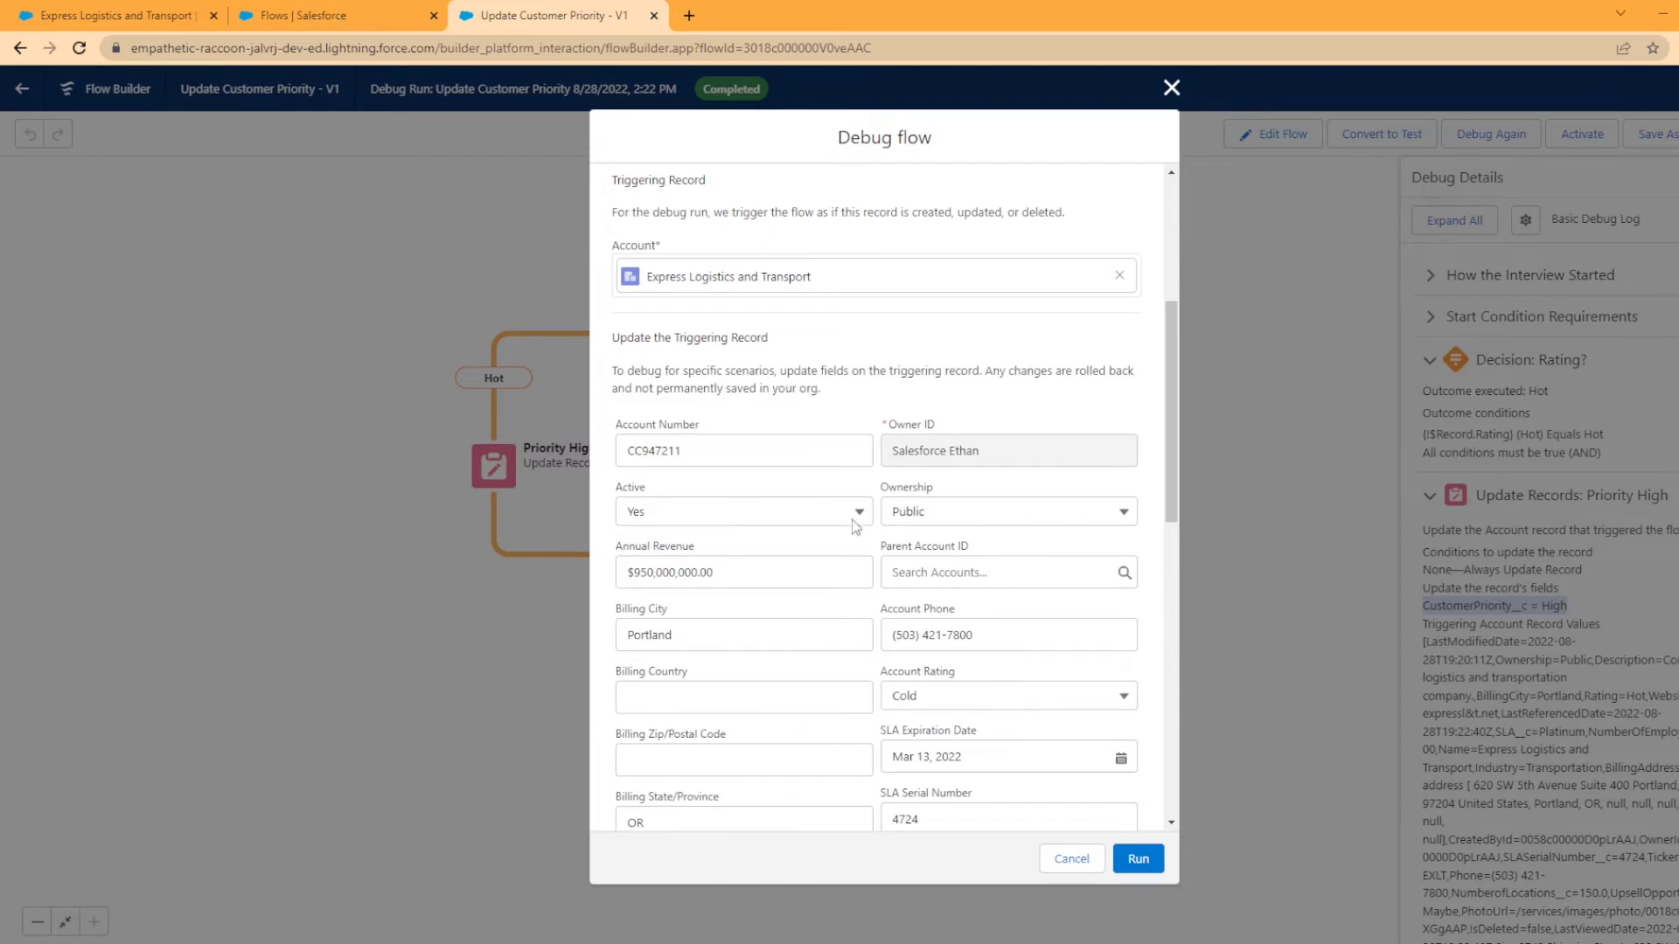
pyautogui.click(1125, 705)
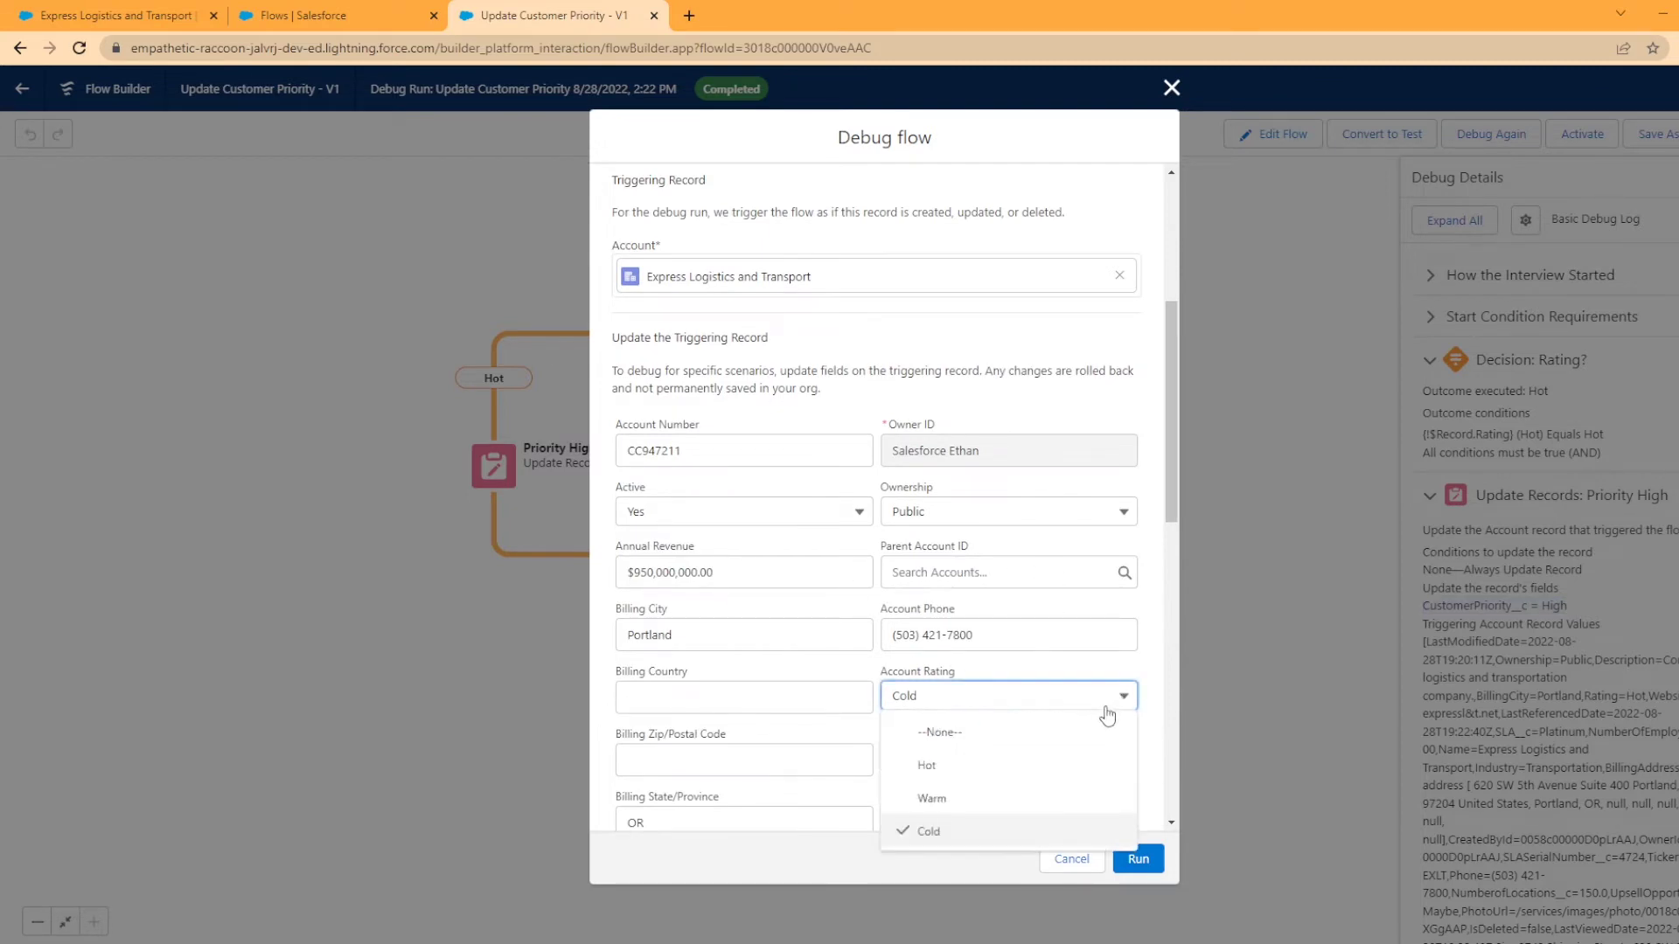
pyautogui.click(932, 800)
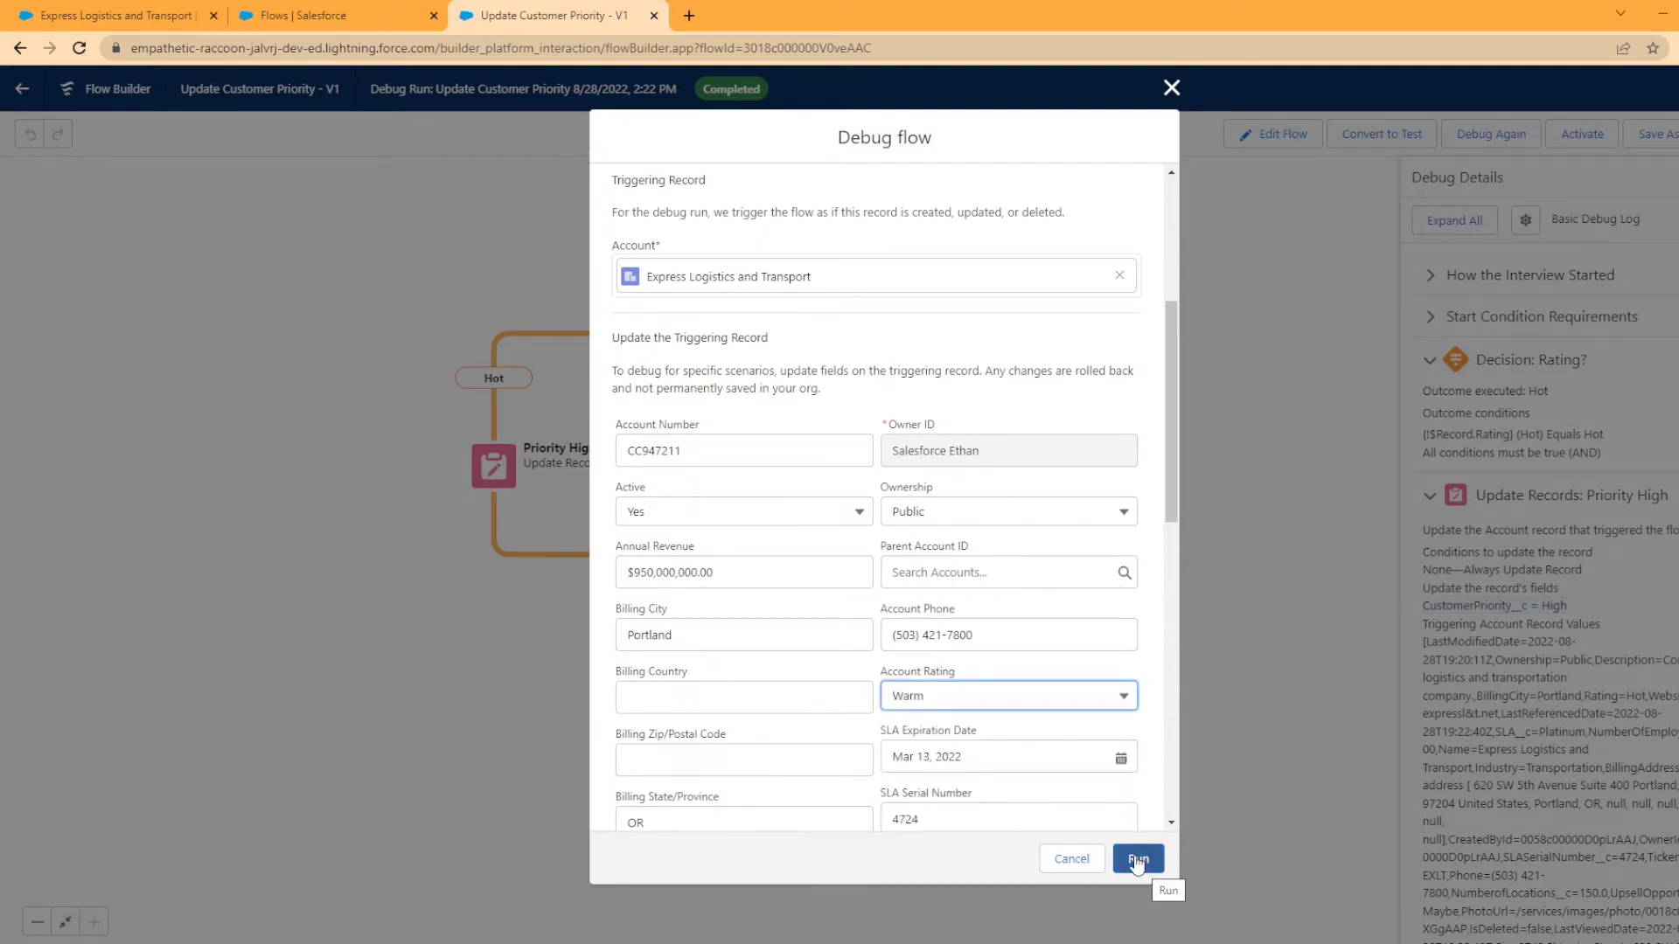
pyautogui.click(1137, 859)
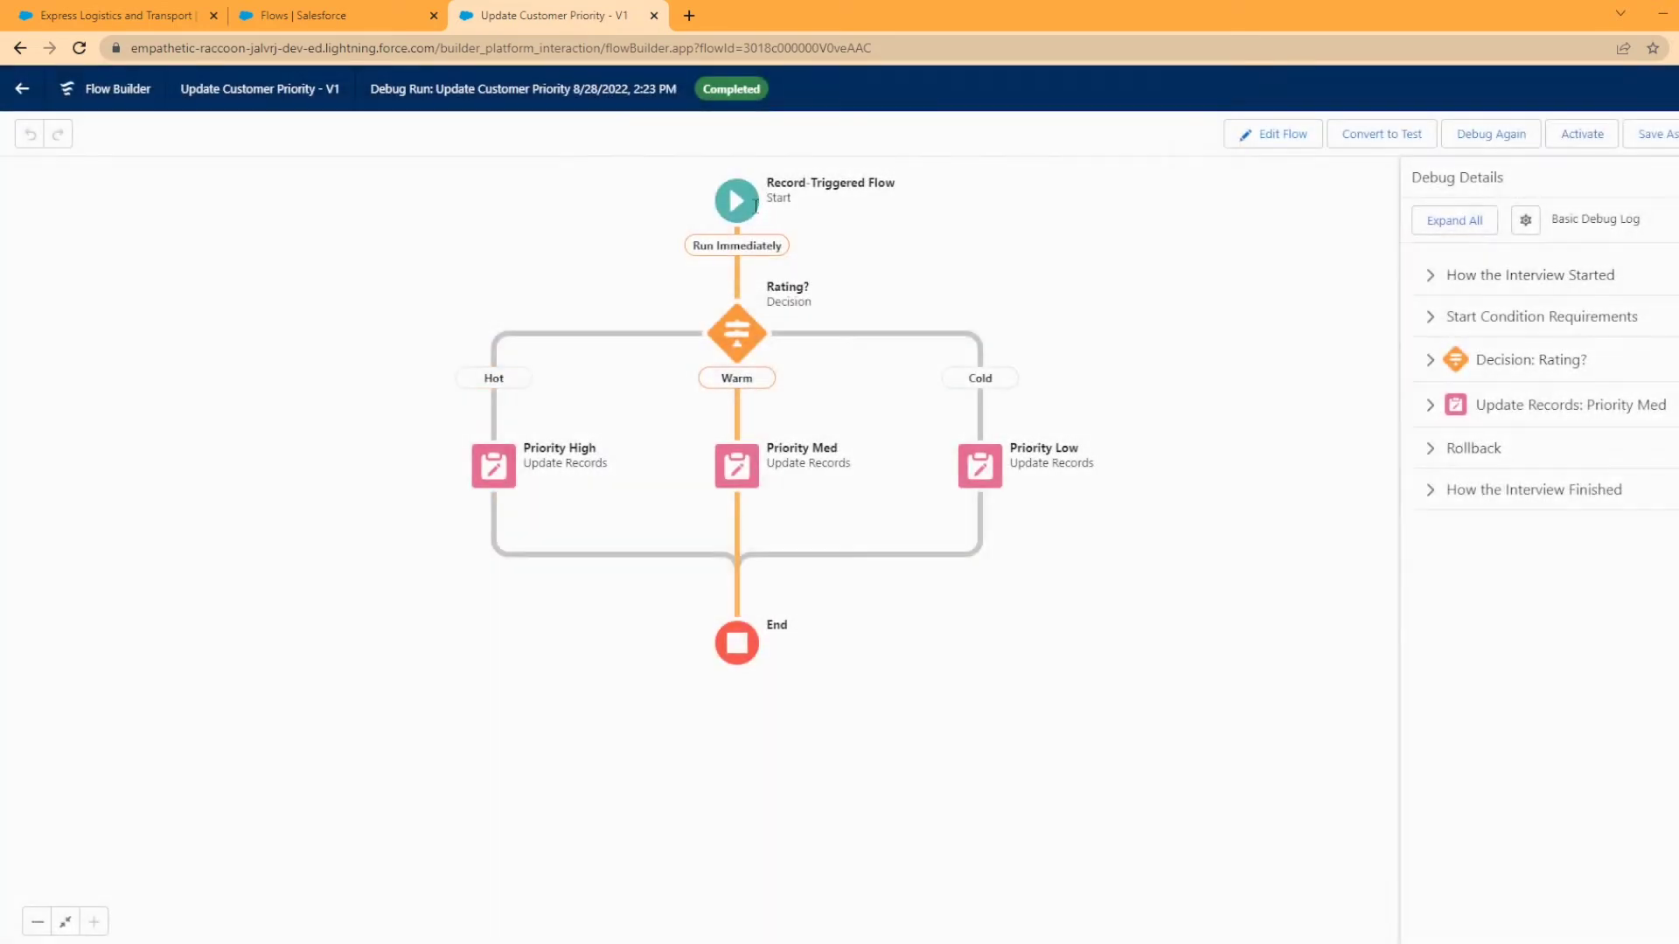
# Step: Expand the Rating? decision and Priority Med details, highlighting CustomerPriority__c = Medium
pyautogui.click(1427, 362)
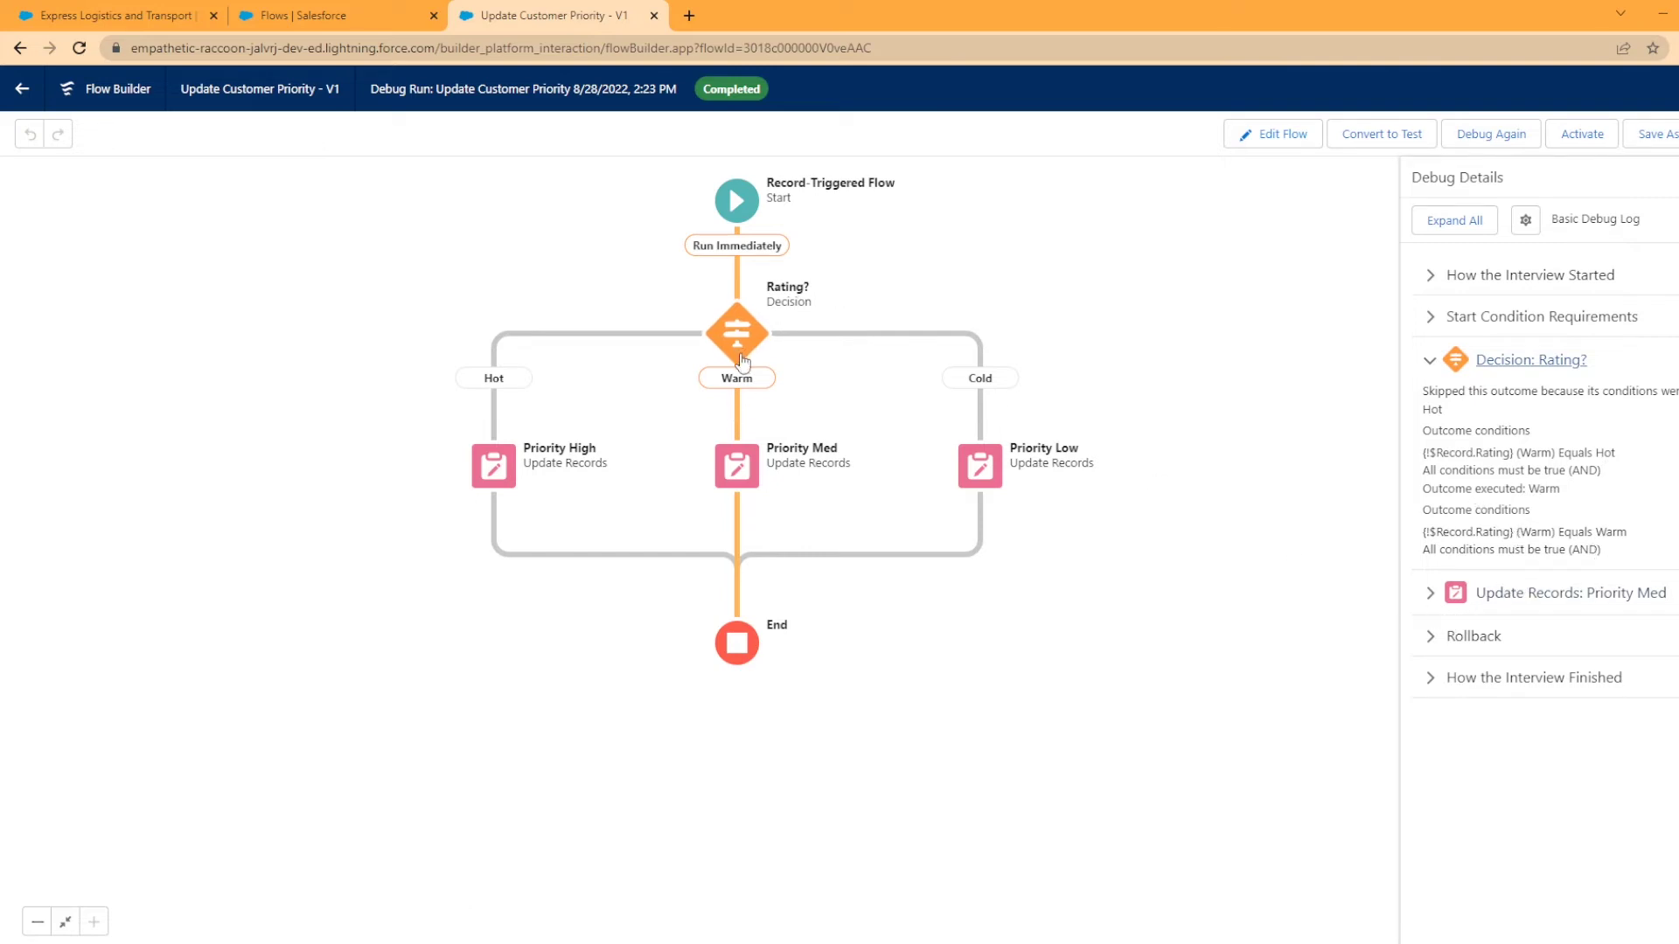
pyautogui.click(1432, 594)
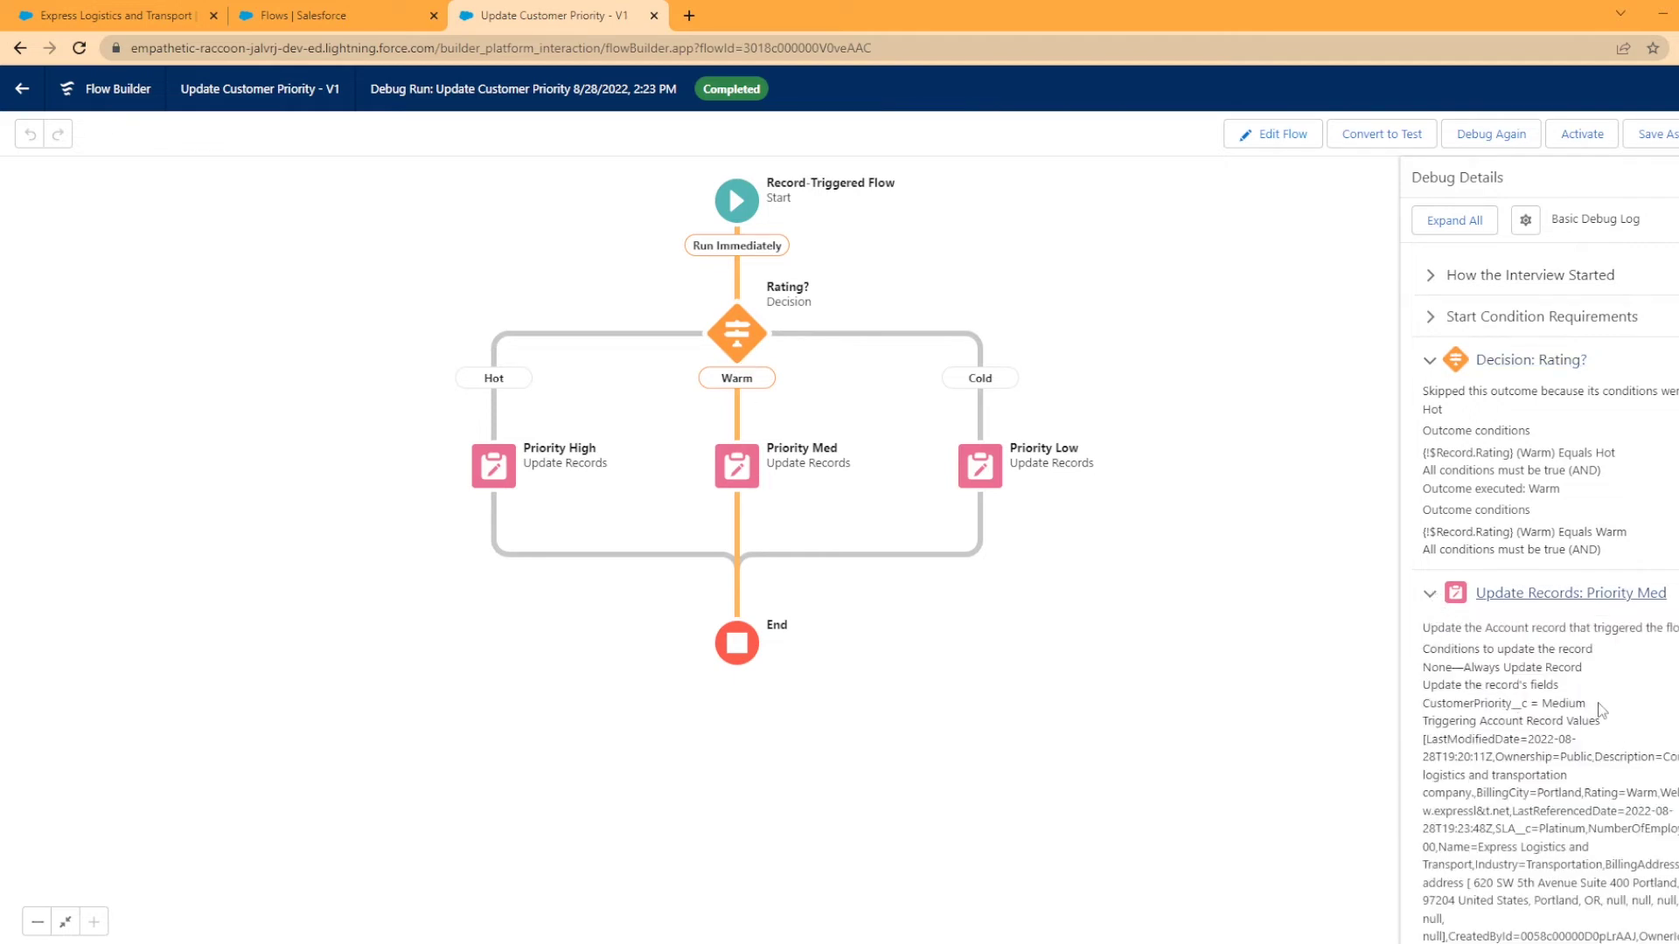
pyautogui.moveTo(1604, 713); pyautogui.dragTo(1422, 713)
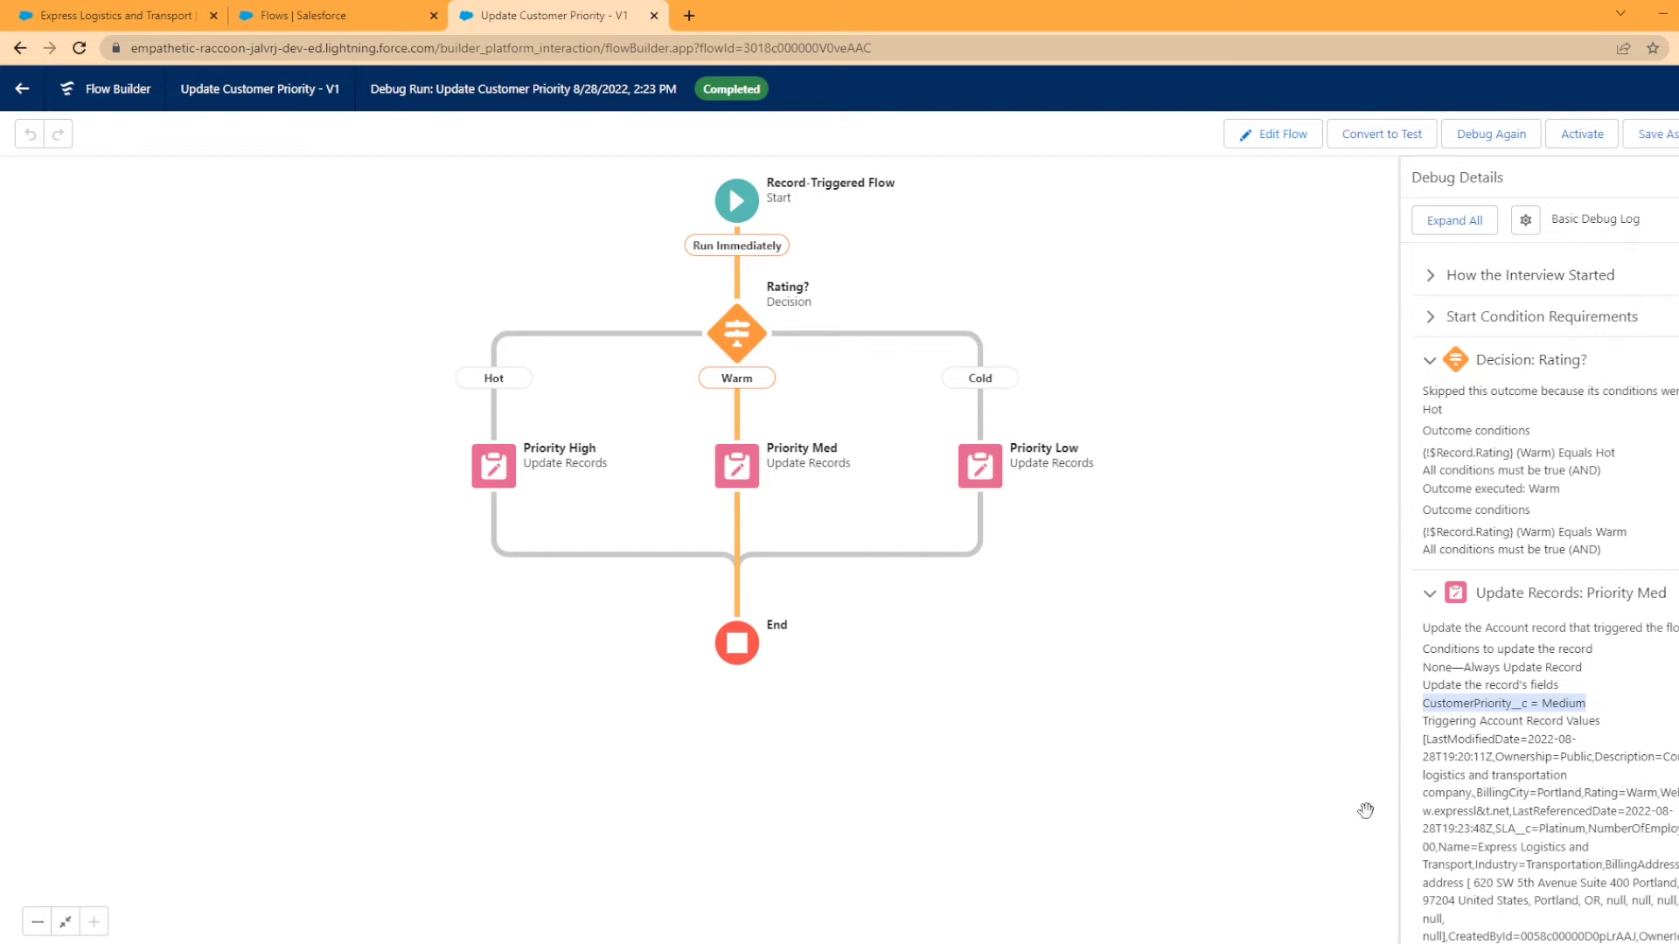
# Step: Debug again with Account Rating set to Cold and expand the Rating? decision details
pyautogui.click(1491, 134)
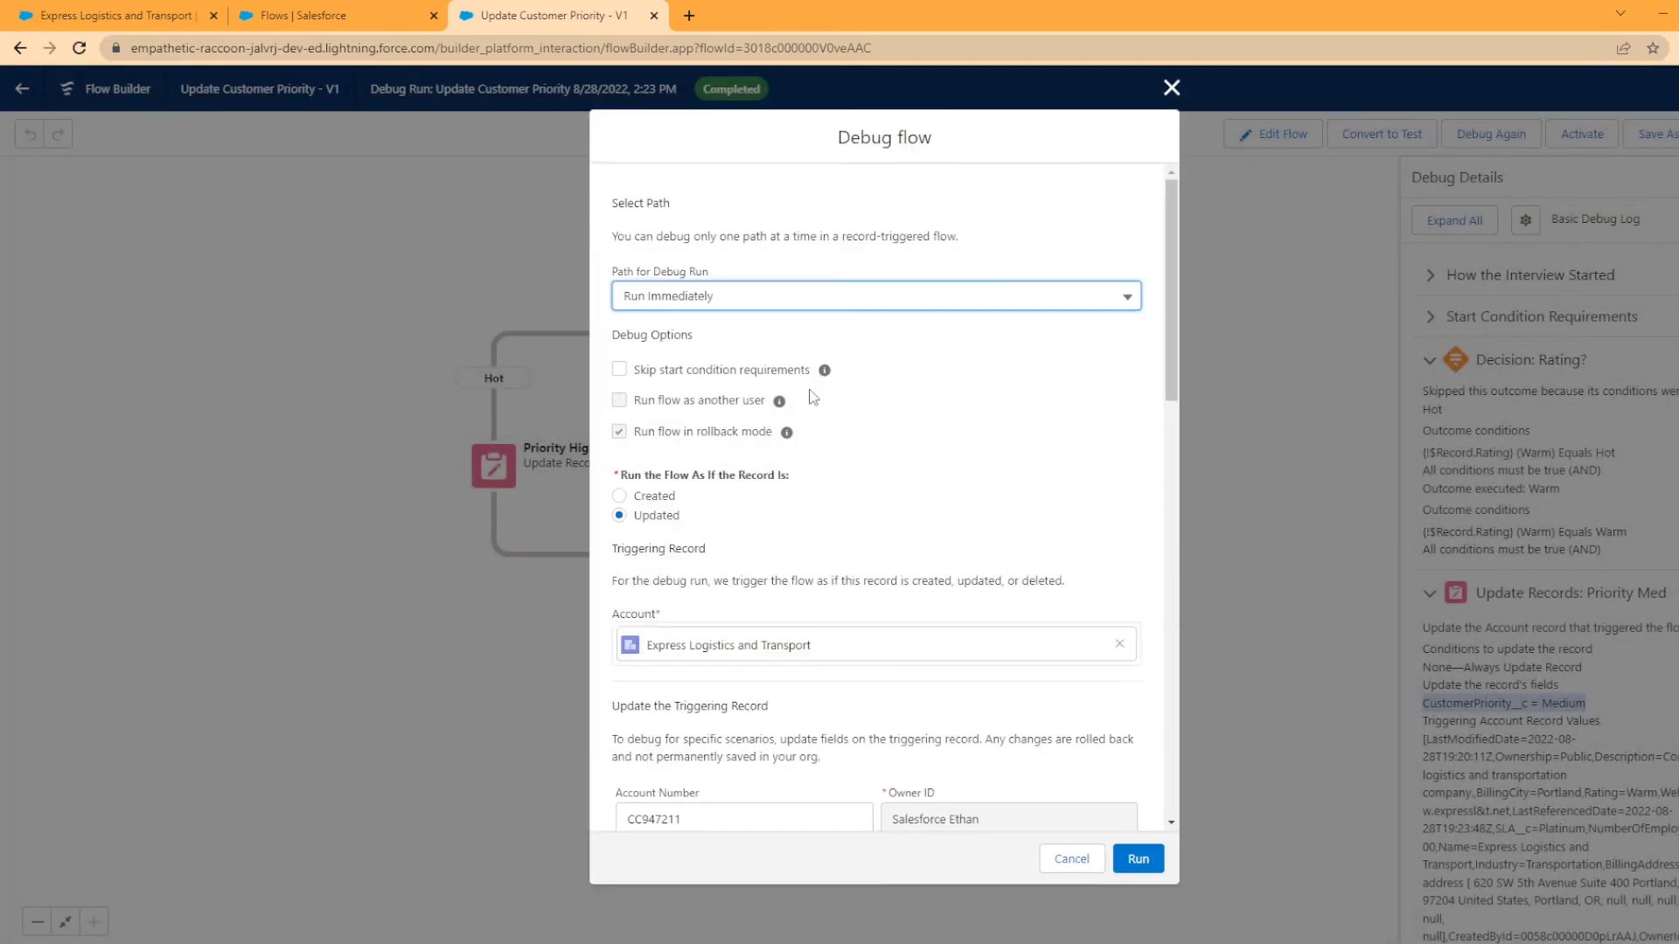
pyautogui.scroll(-4, 875, 744)
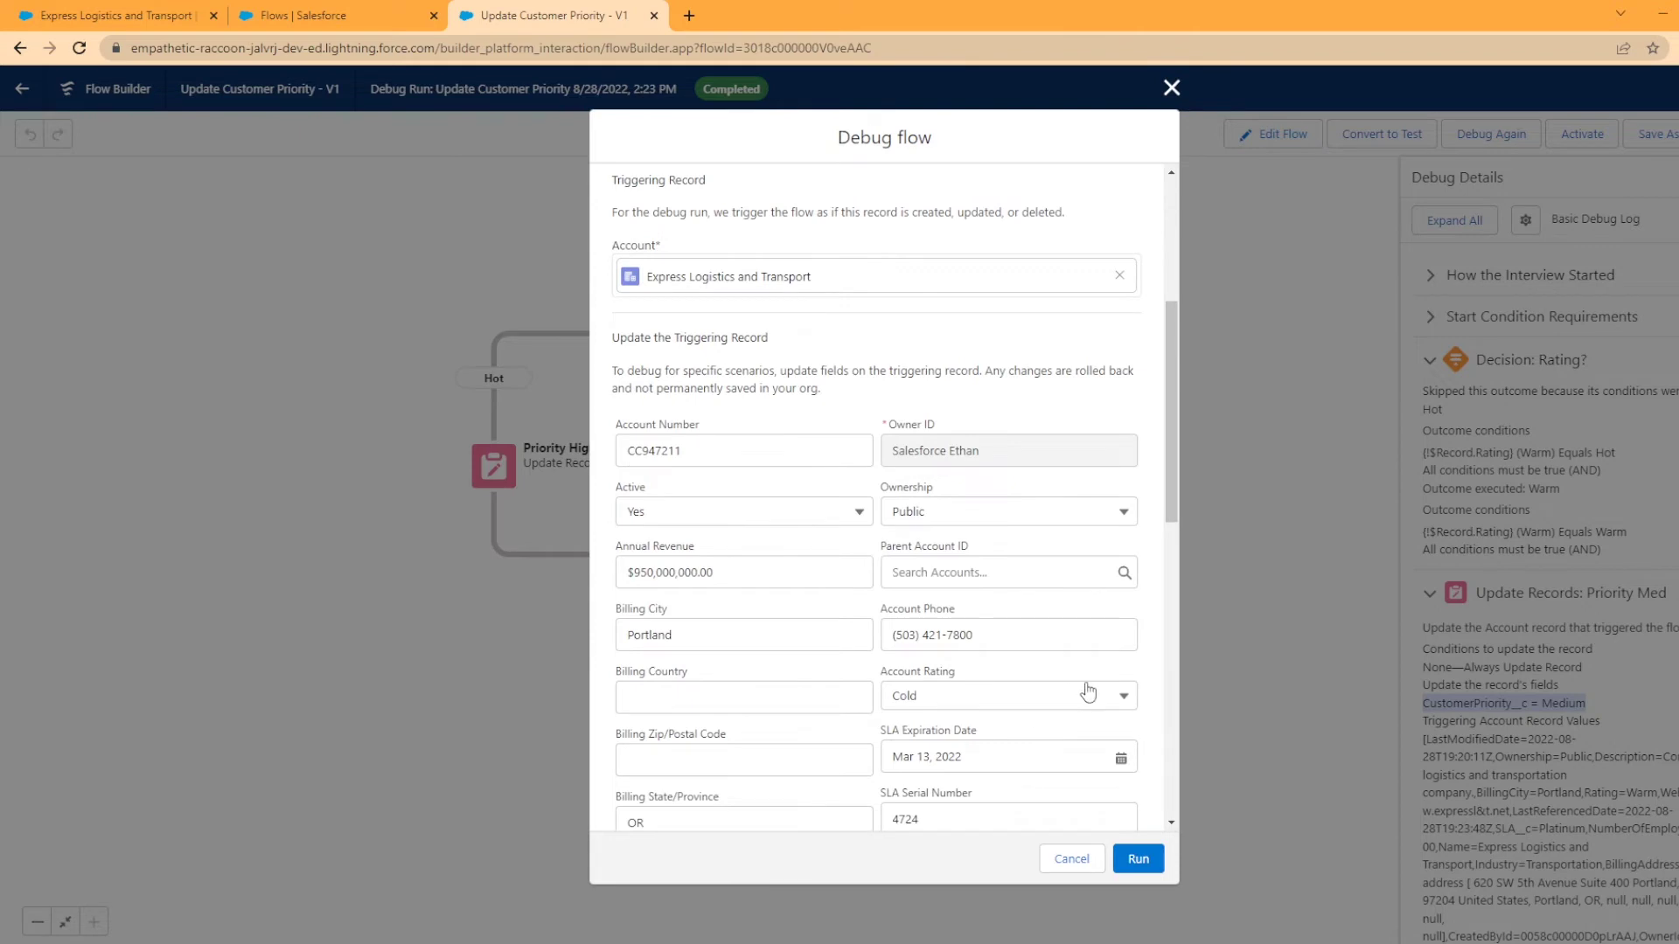
pyautogui.click(1128, 696)
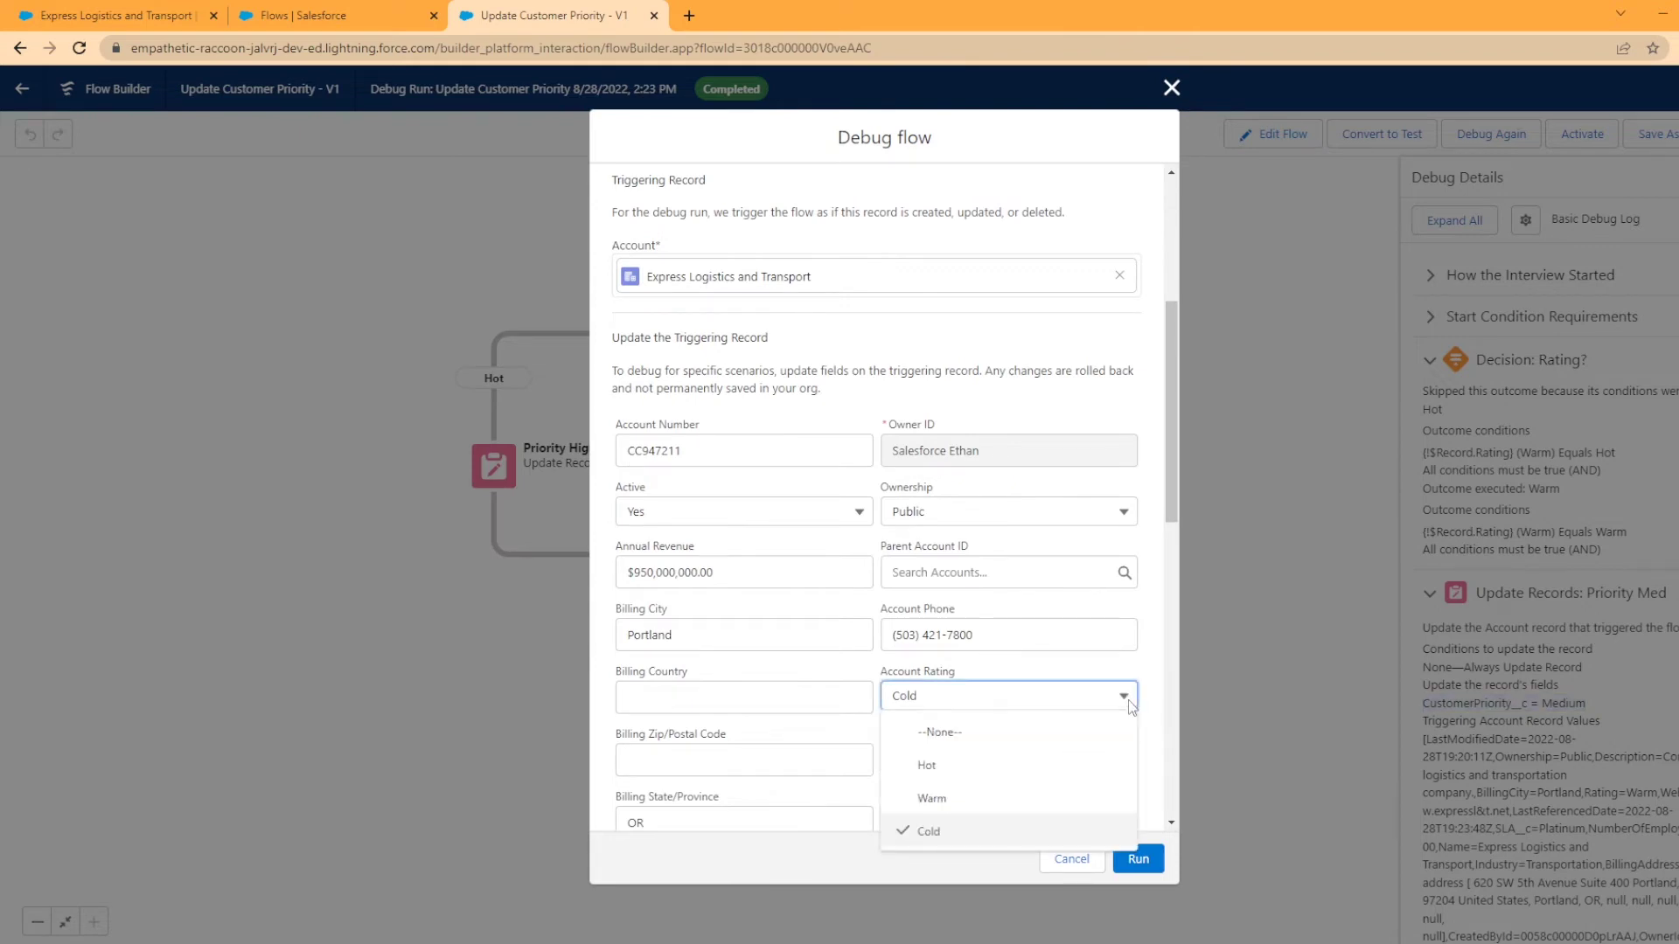
pyautogui.click(962, 799)
pyautogui.click(1130, 709)
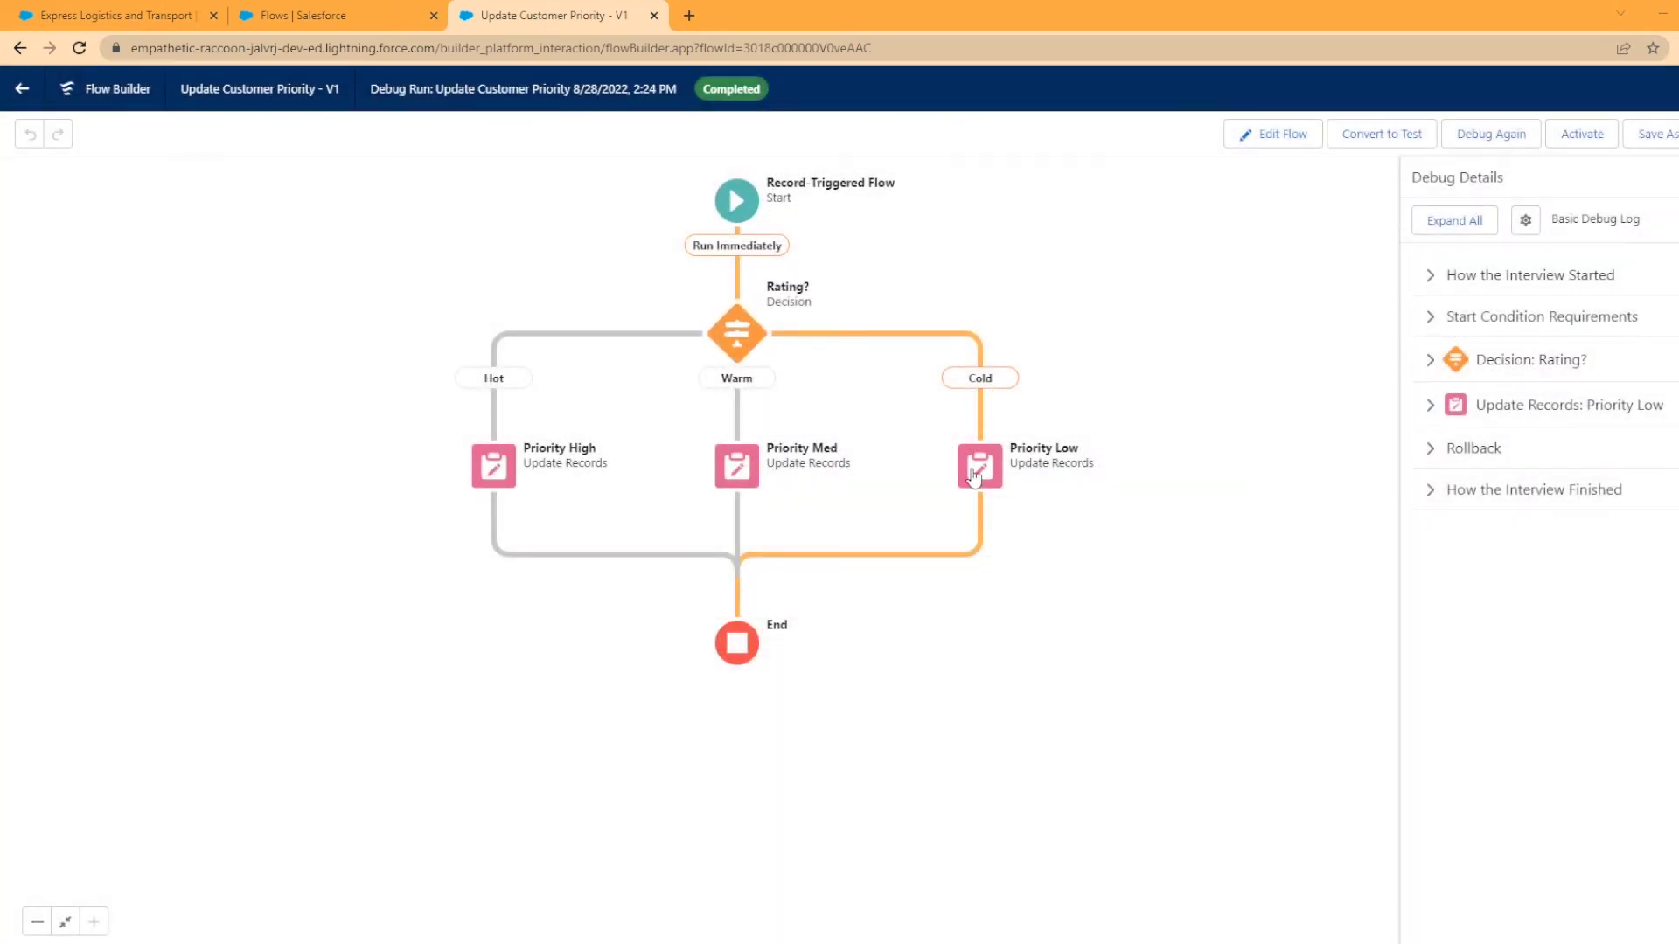
pyautogui.click(1427, 362)
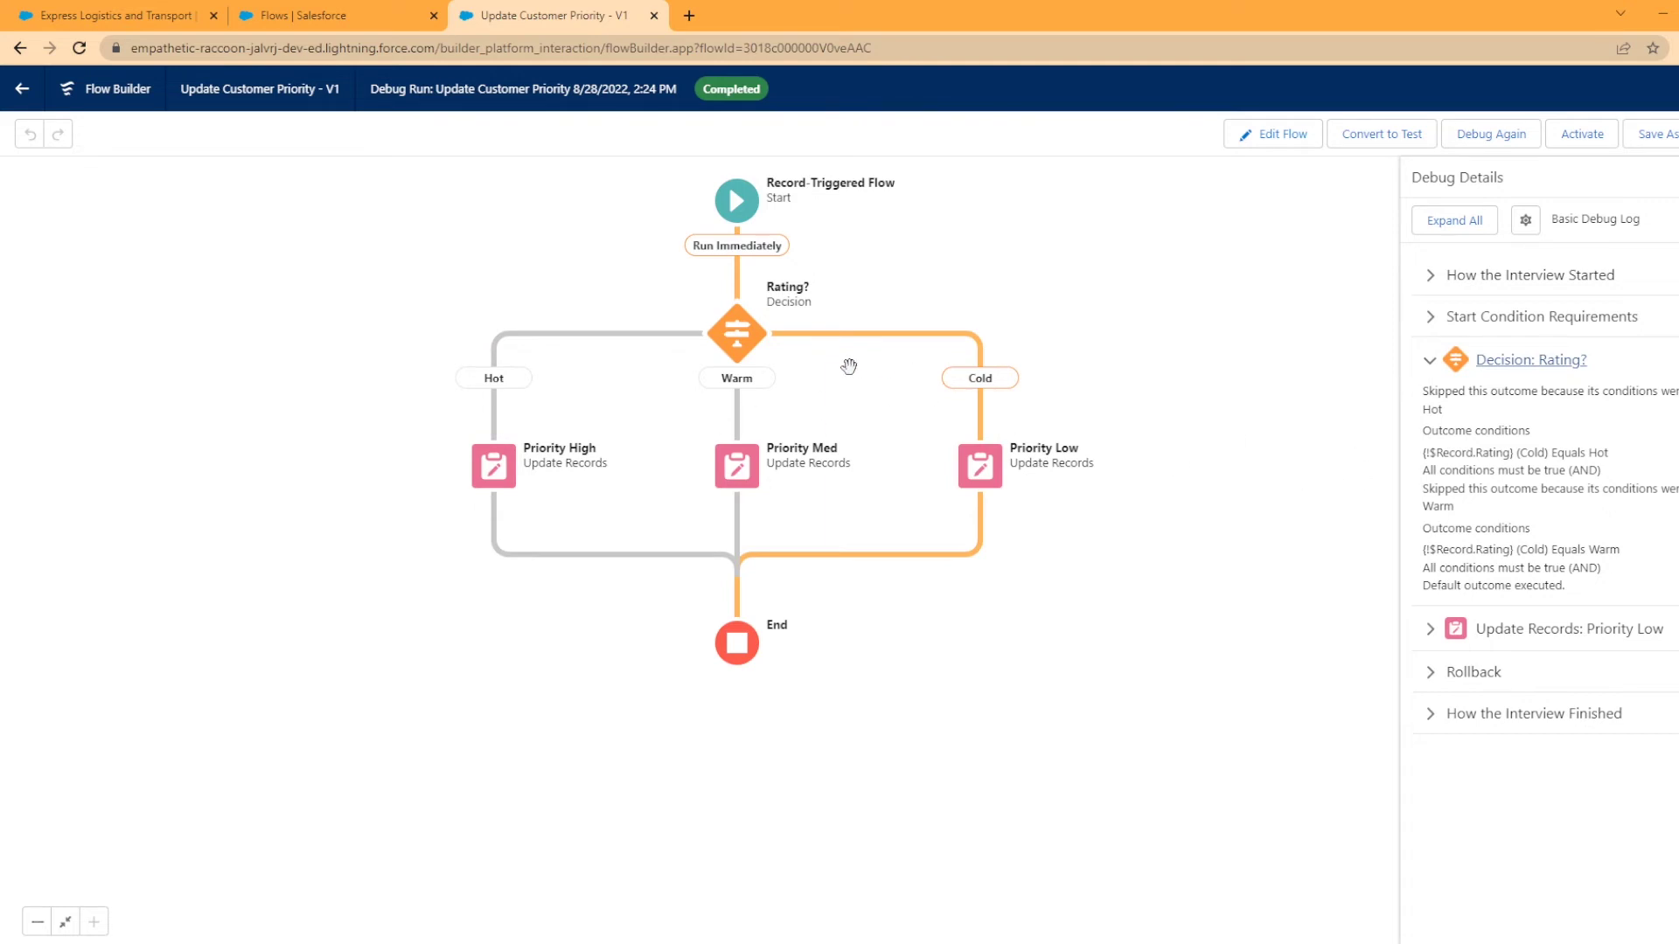
# Step: Review the Priority Low and Rating? Warm/Cold outcome settings, then expand the Priority Low debug details
pyautogui.click(979, 466)
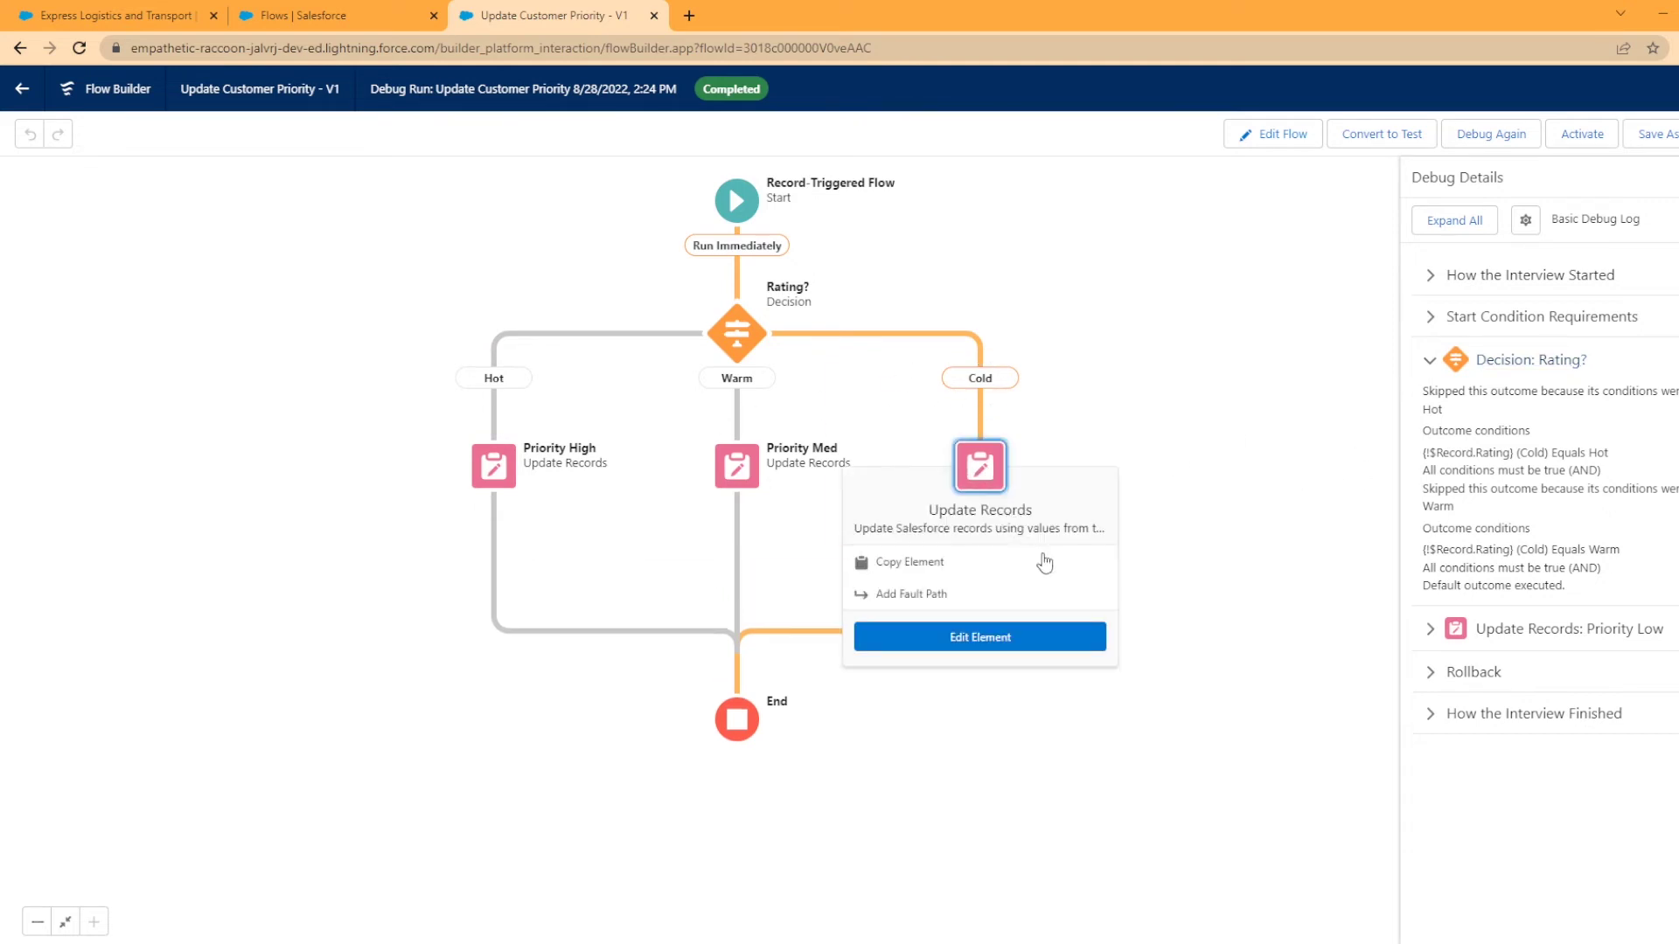
pyautogui.click(901, 637)
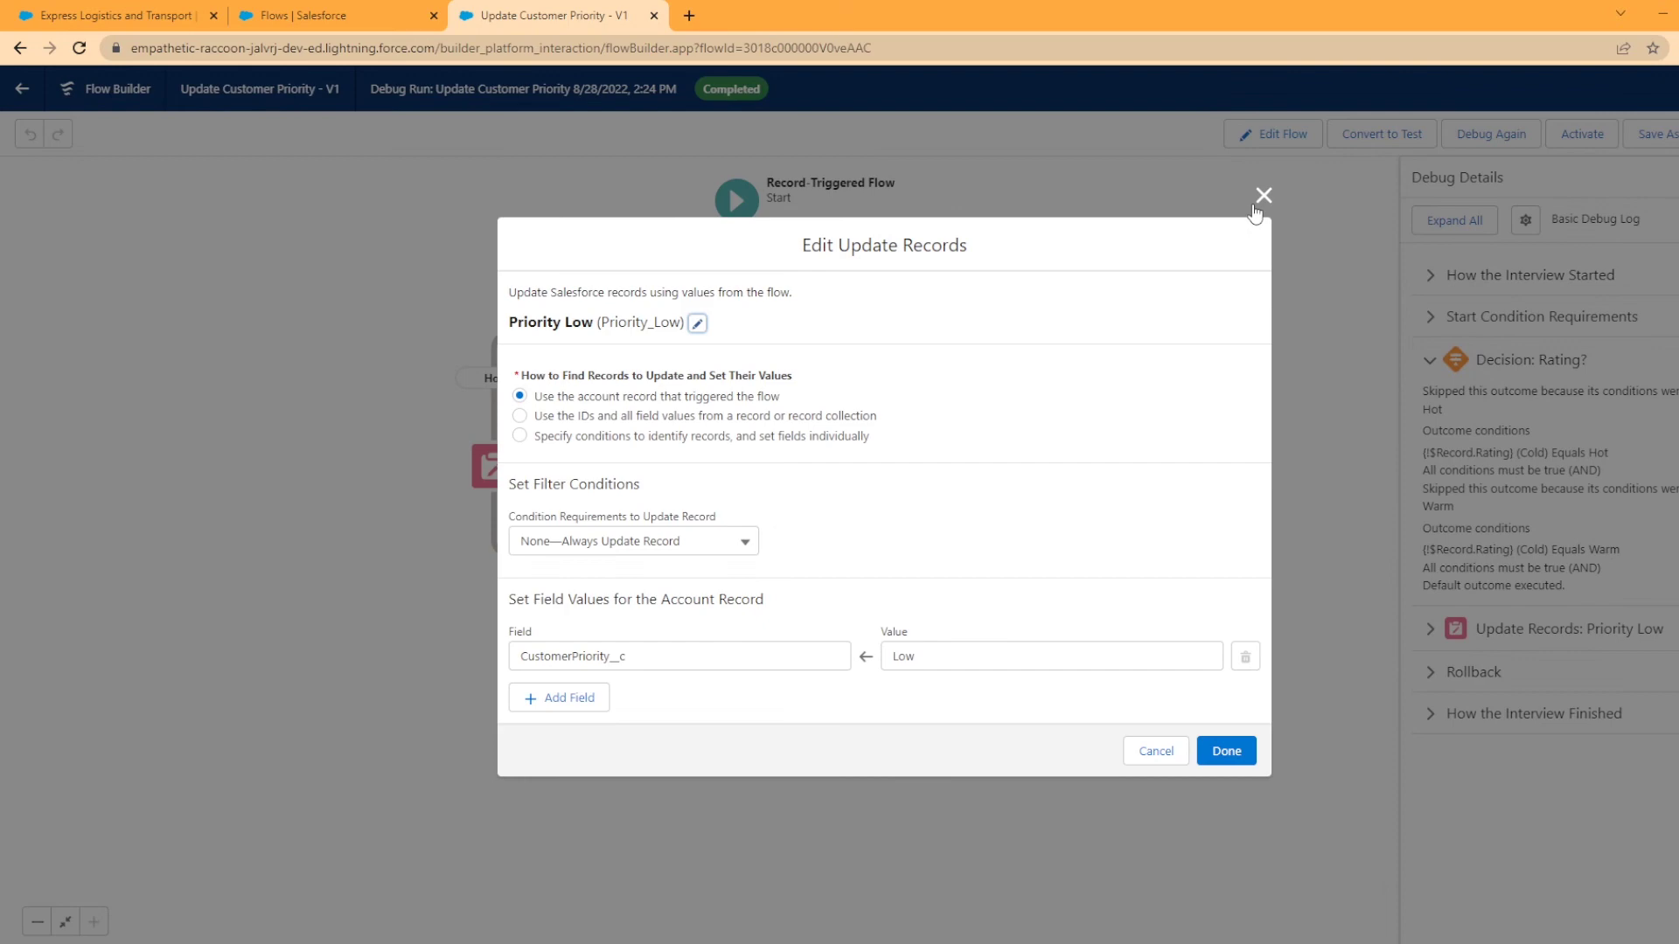
pyautogui.click(1261, 197)
pyautogui.click(719, 345)
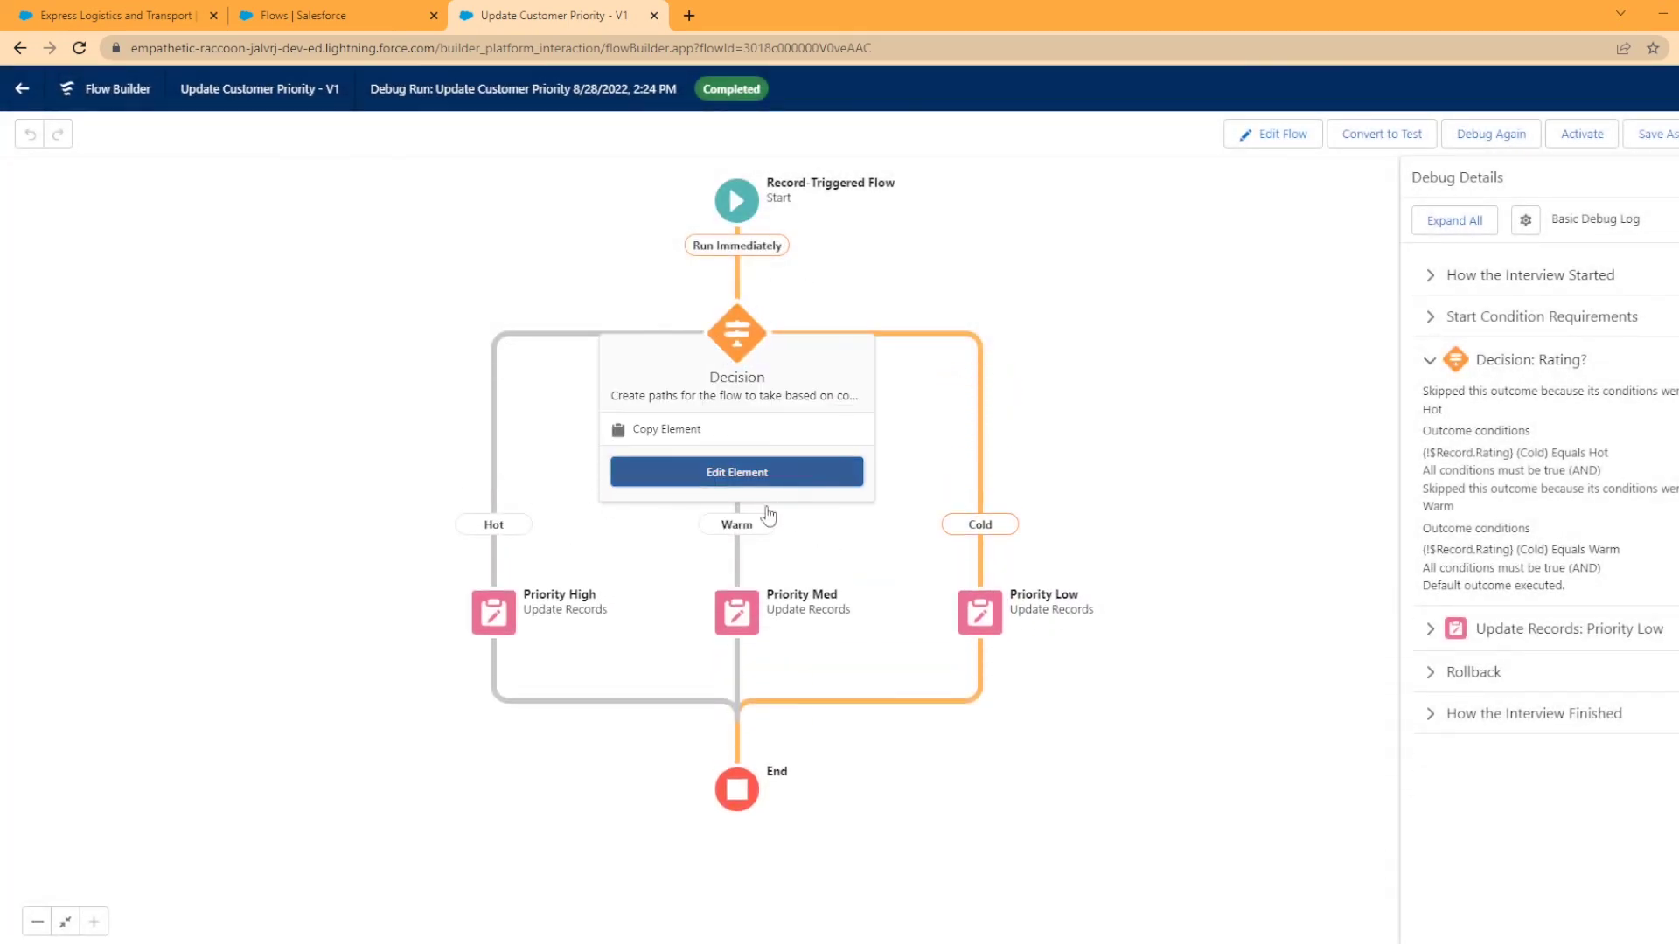
pyautogui.click(752, 473)
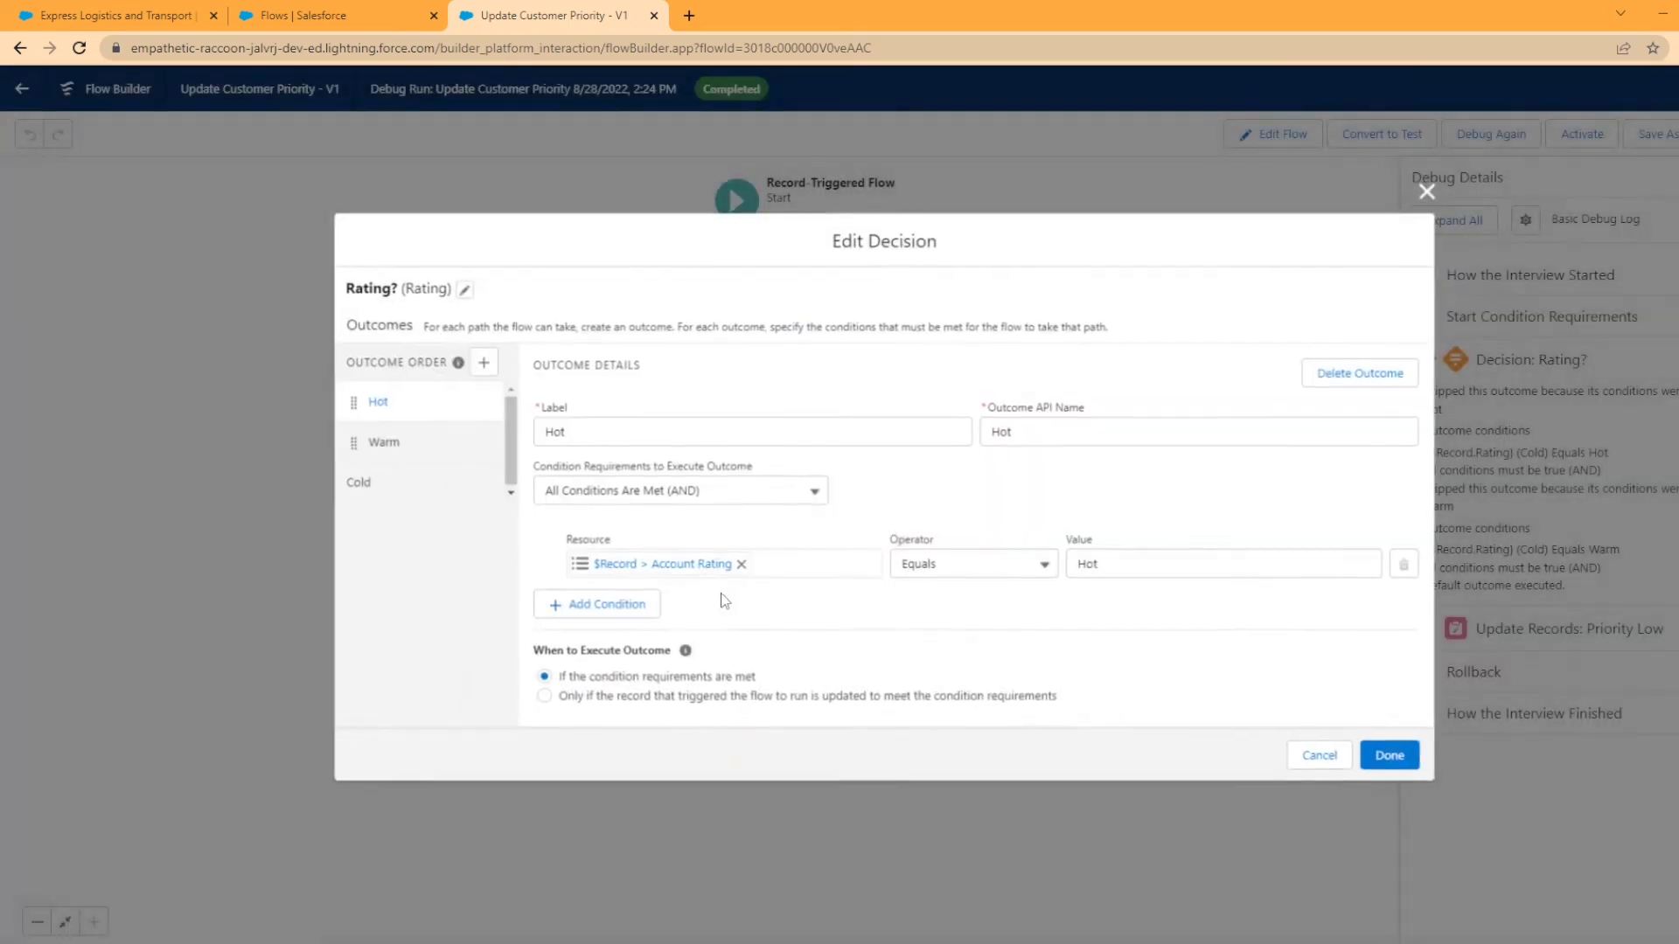
pyautogui.click(461, 449)
pyautogui.click(437, 482)
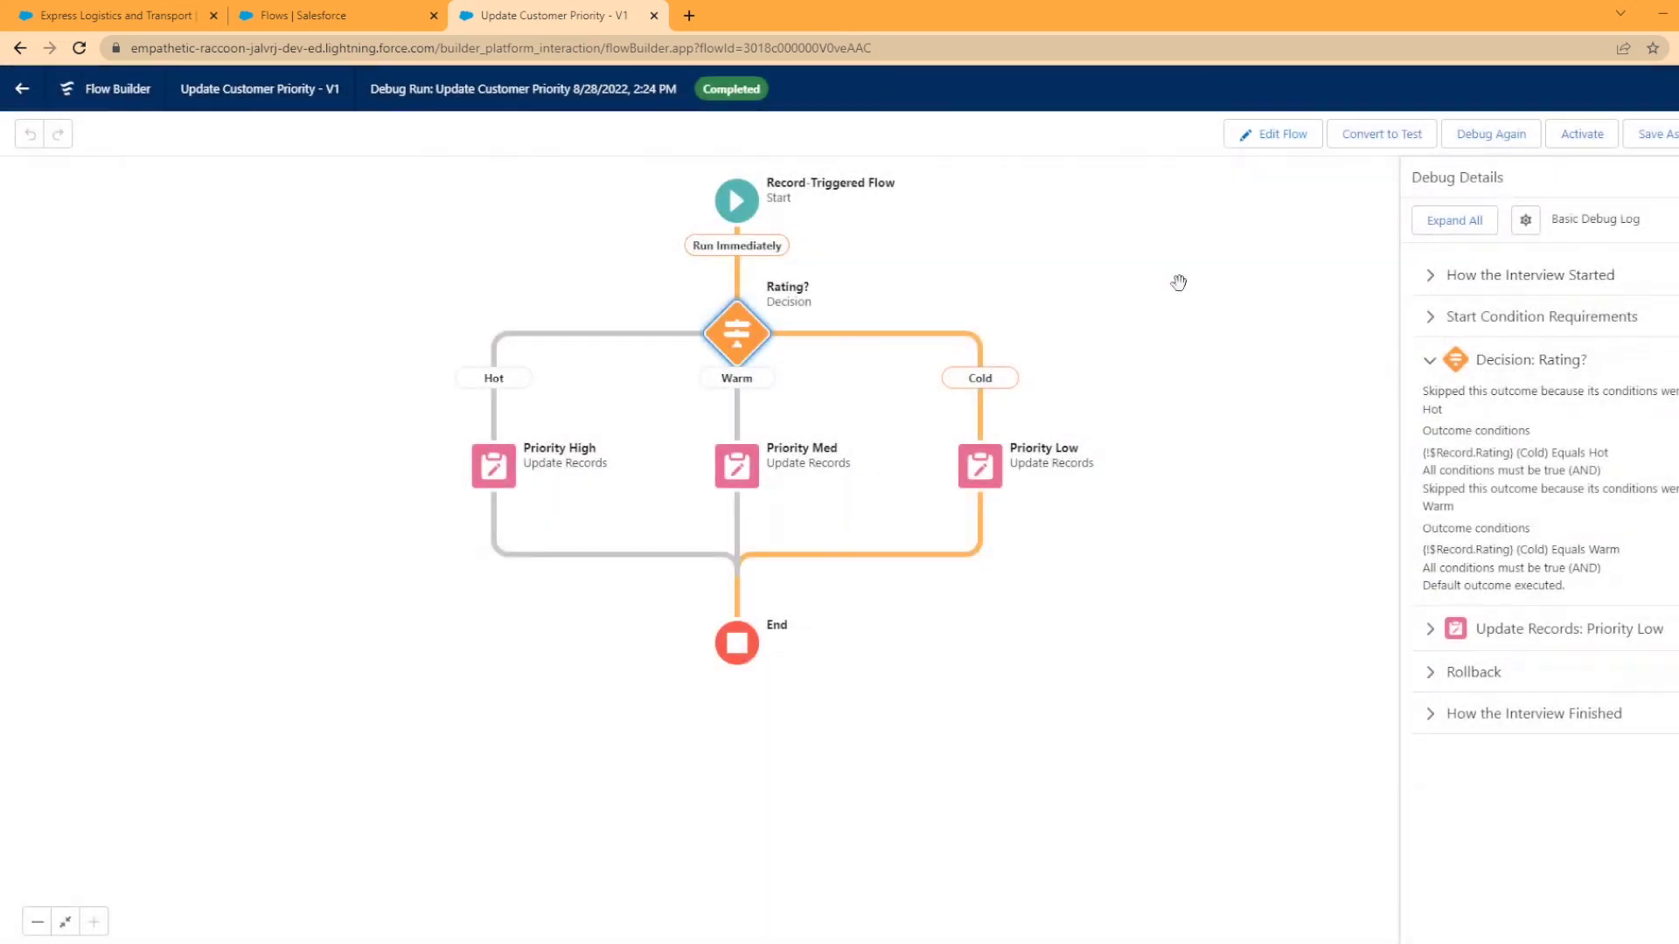
pyautogui.click(1430, 632)
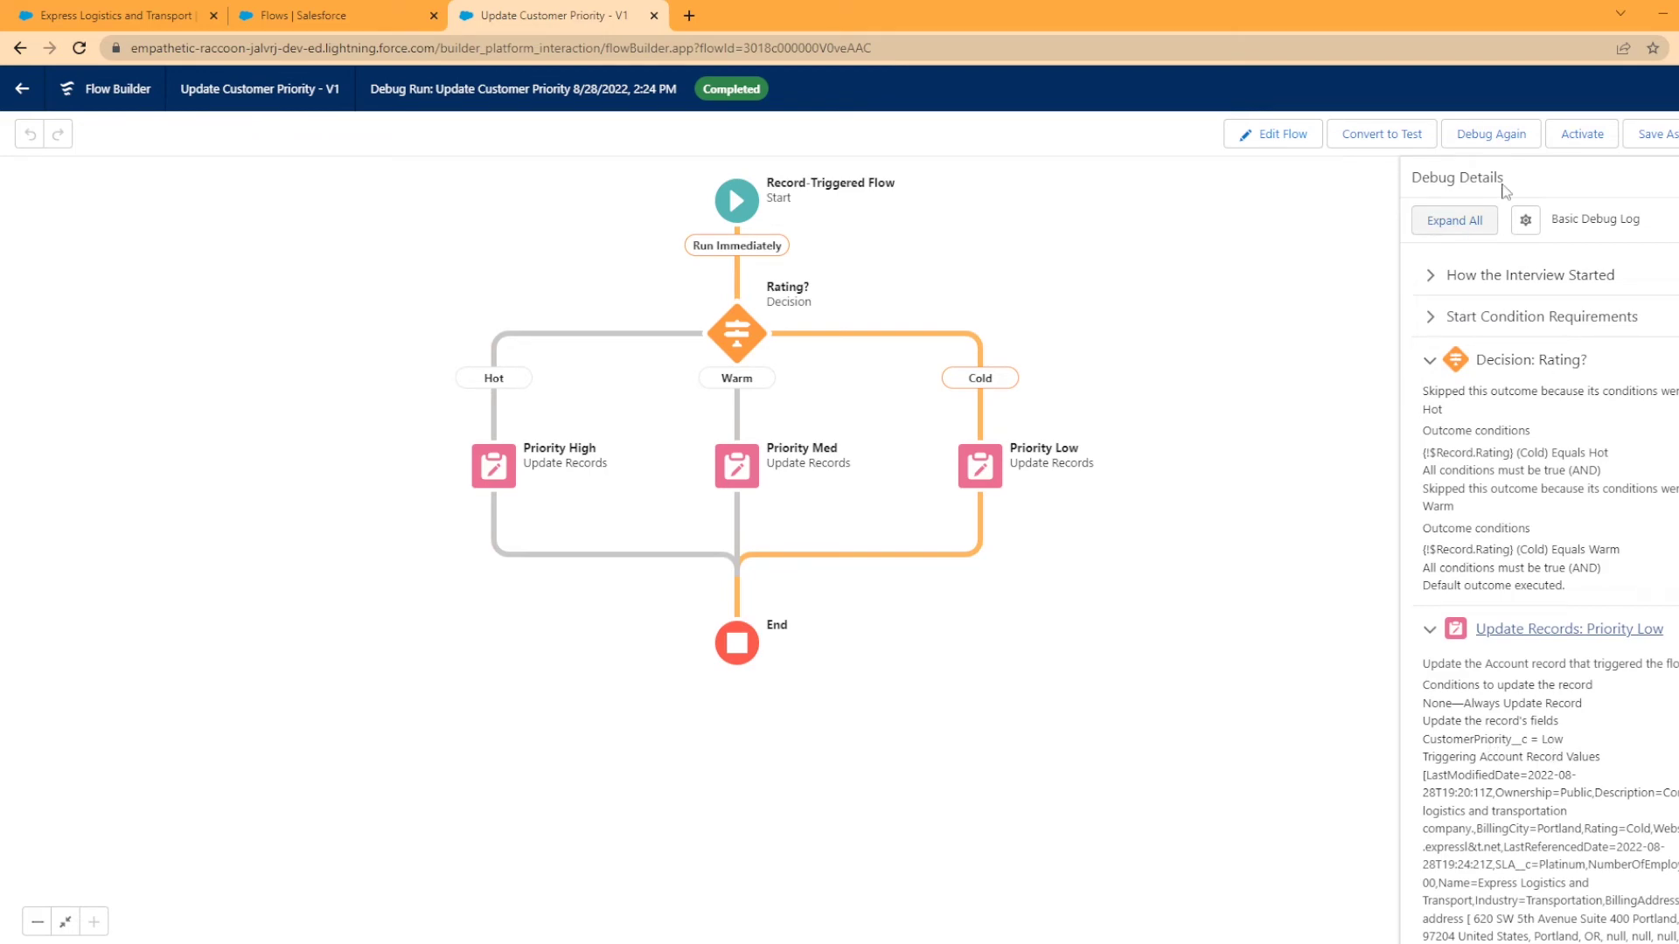
# Step: Debug again with the record treated as Created, checking the account tab before running
pyautogui.click(1531, 137)
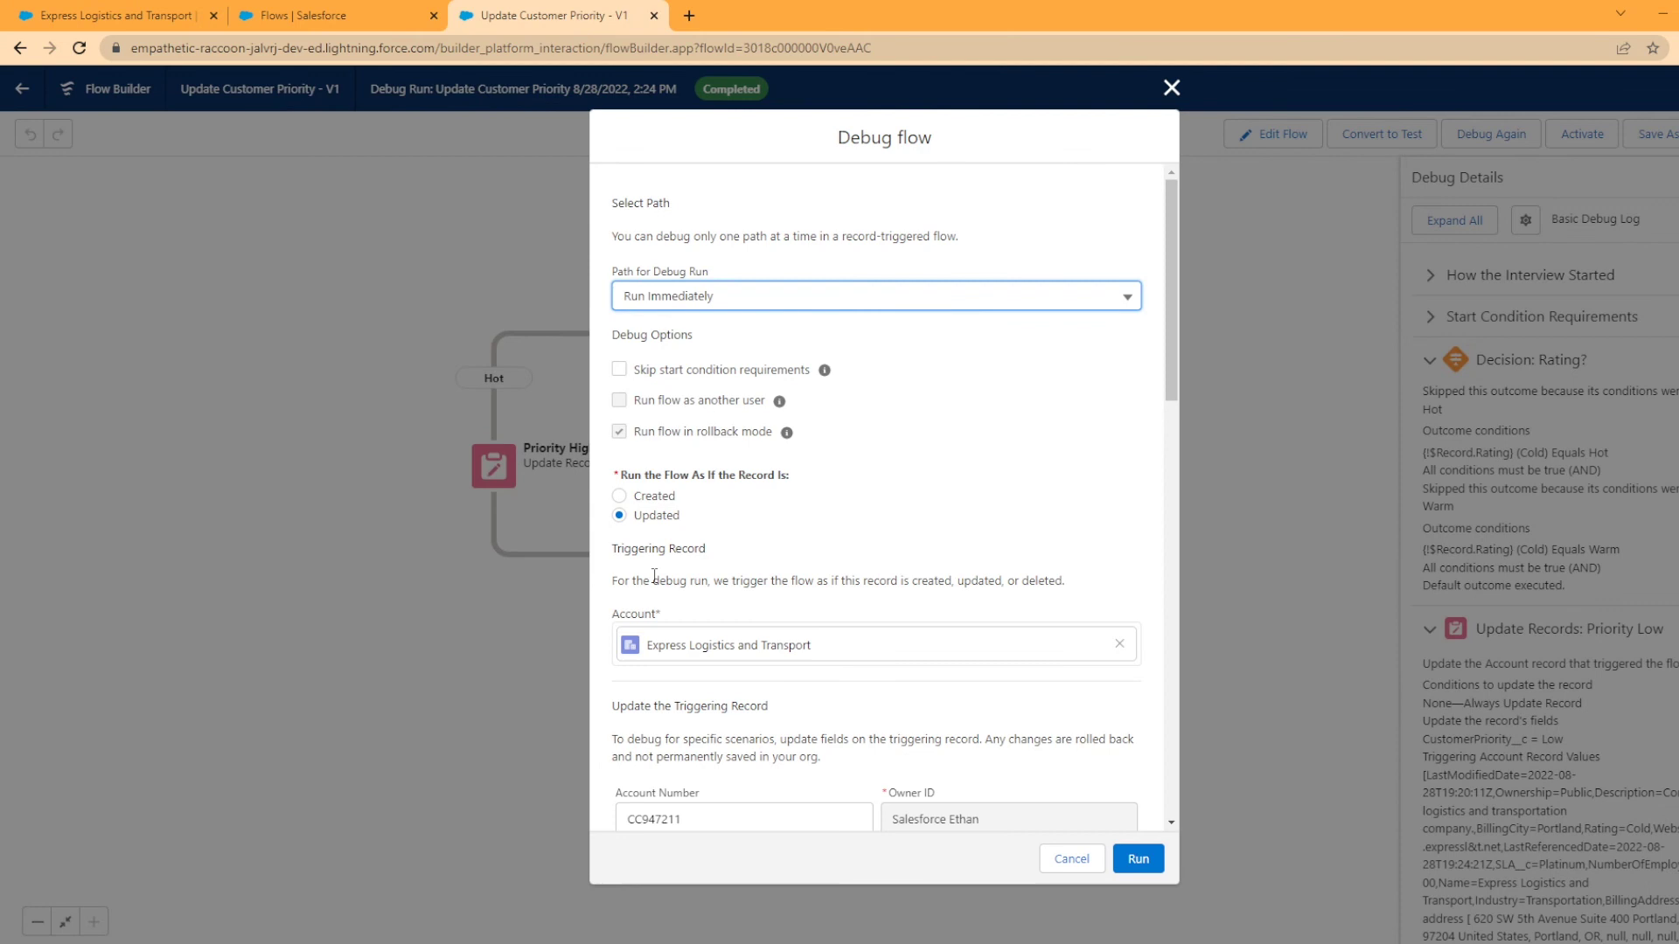
pyautogui.click(620, 496)
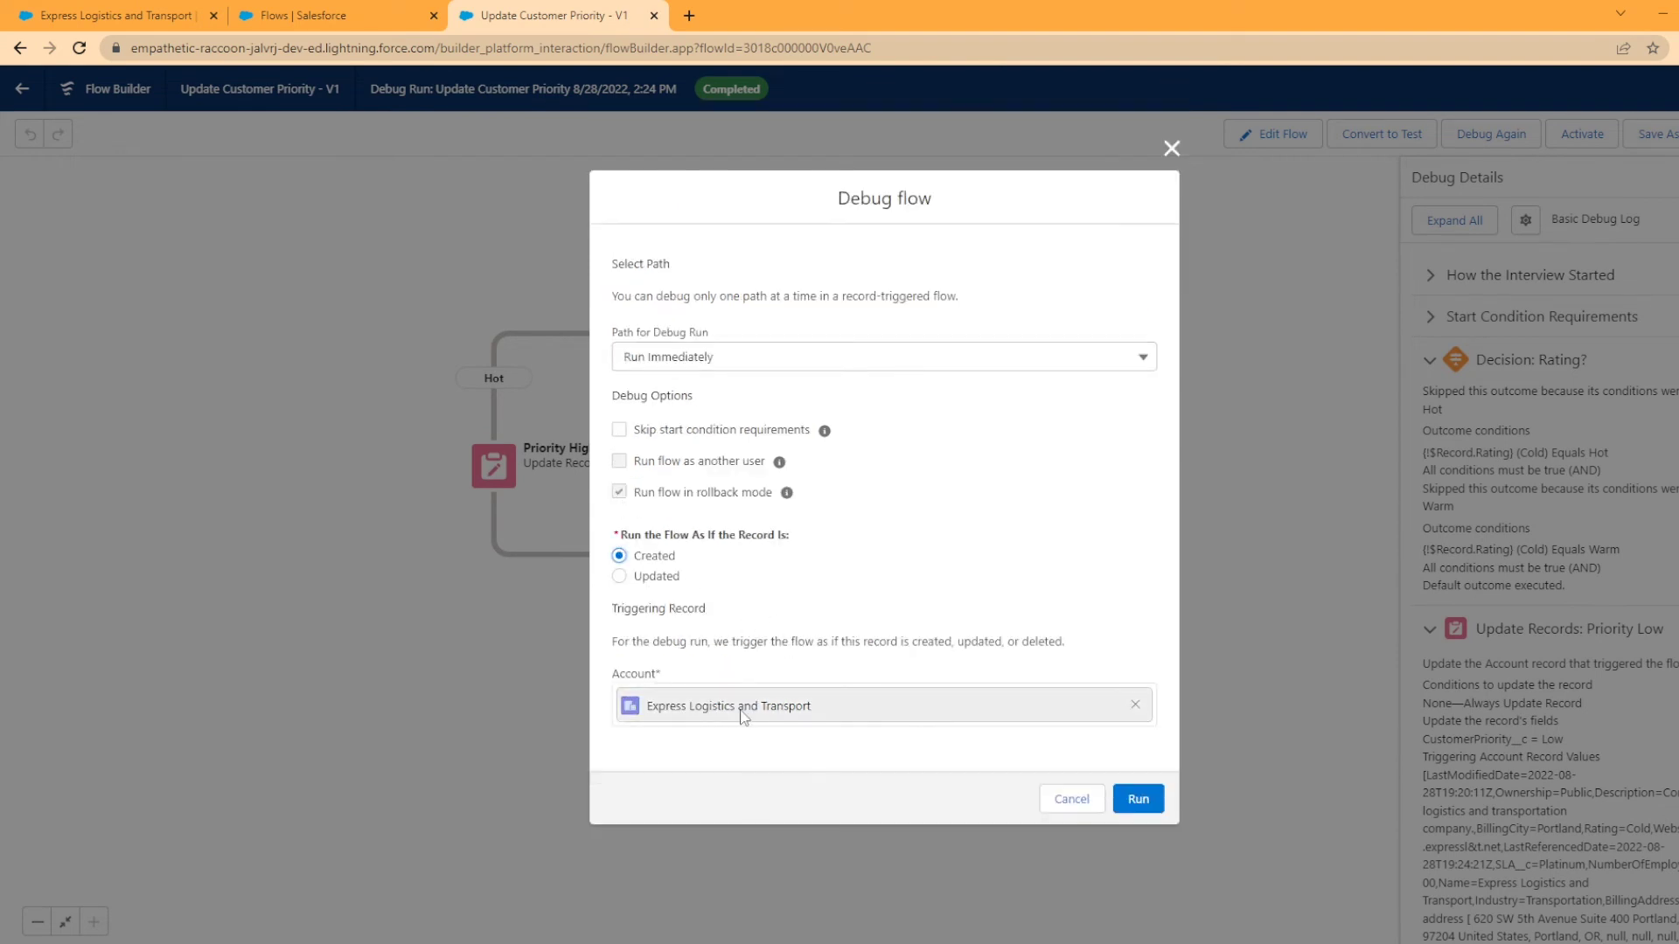
pyautogui.click(123, 11)
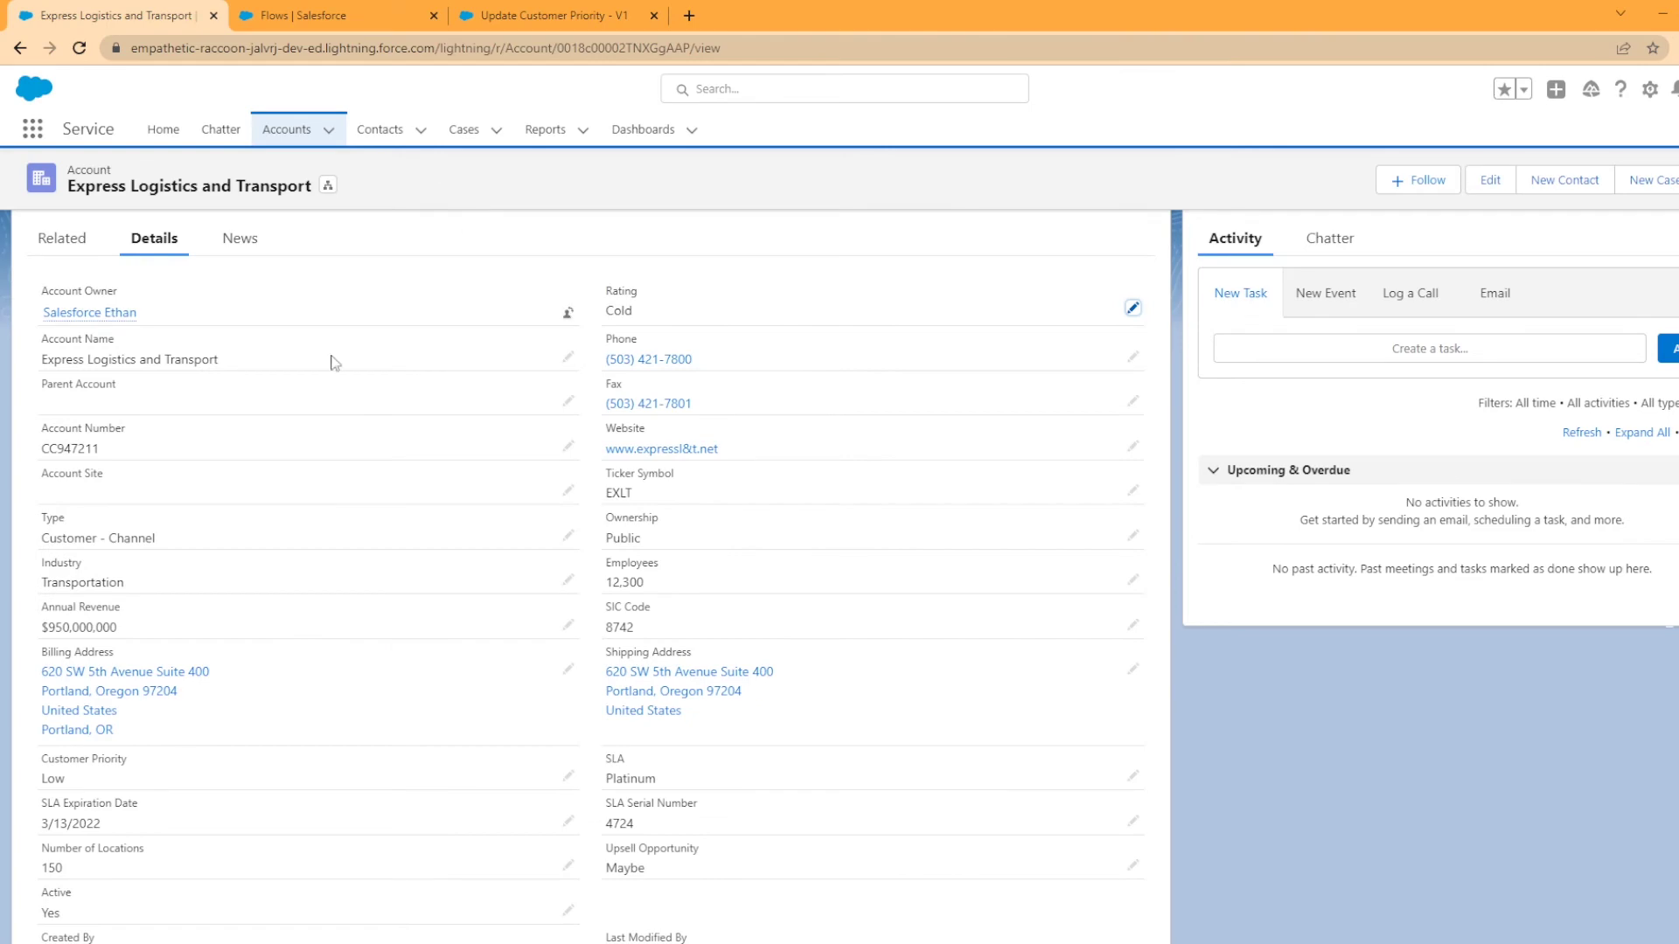
pyautogui.click(525, 15)
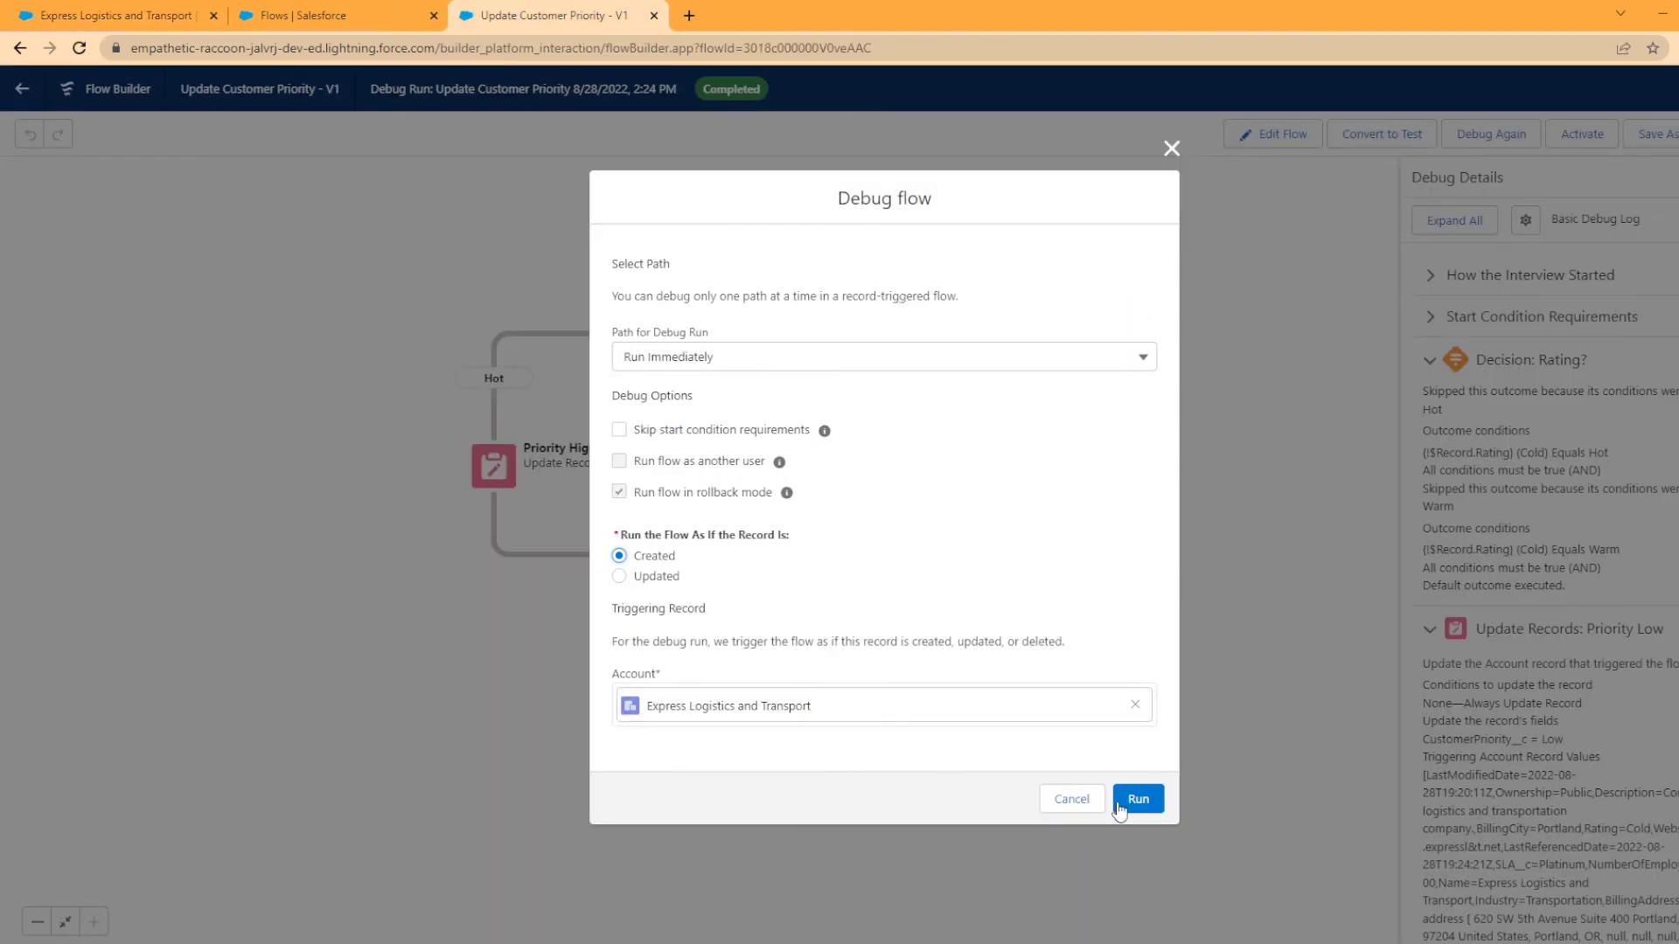
pyautogui.click(128, 18)
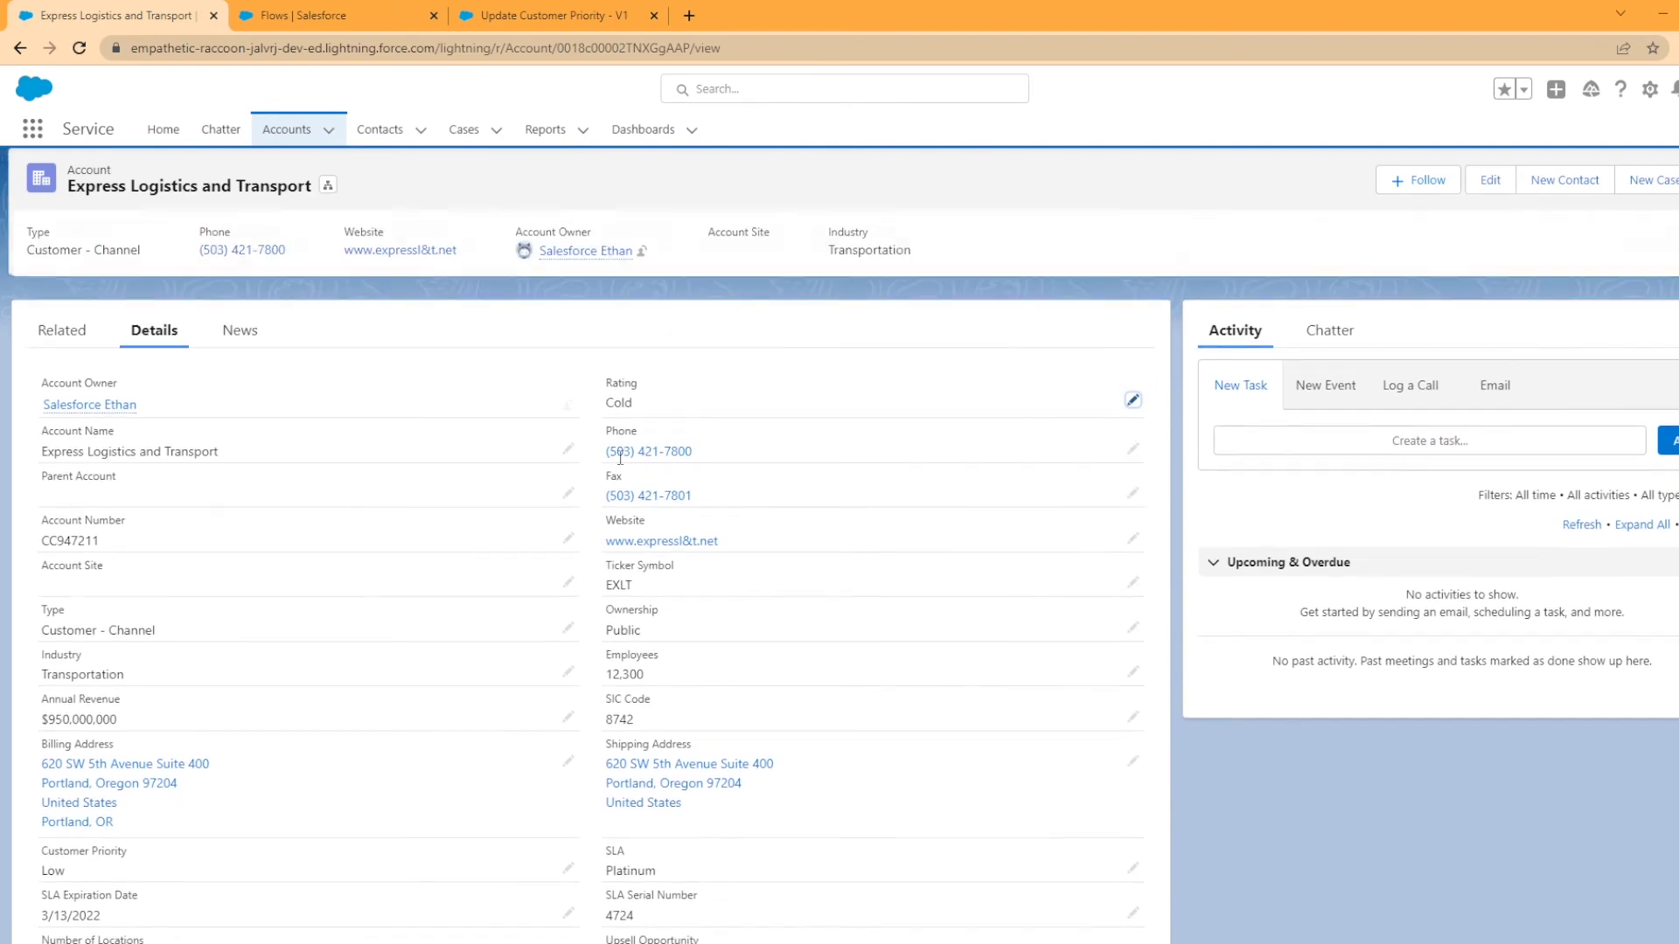
pyautogui.click(543, 16)
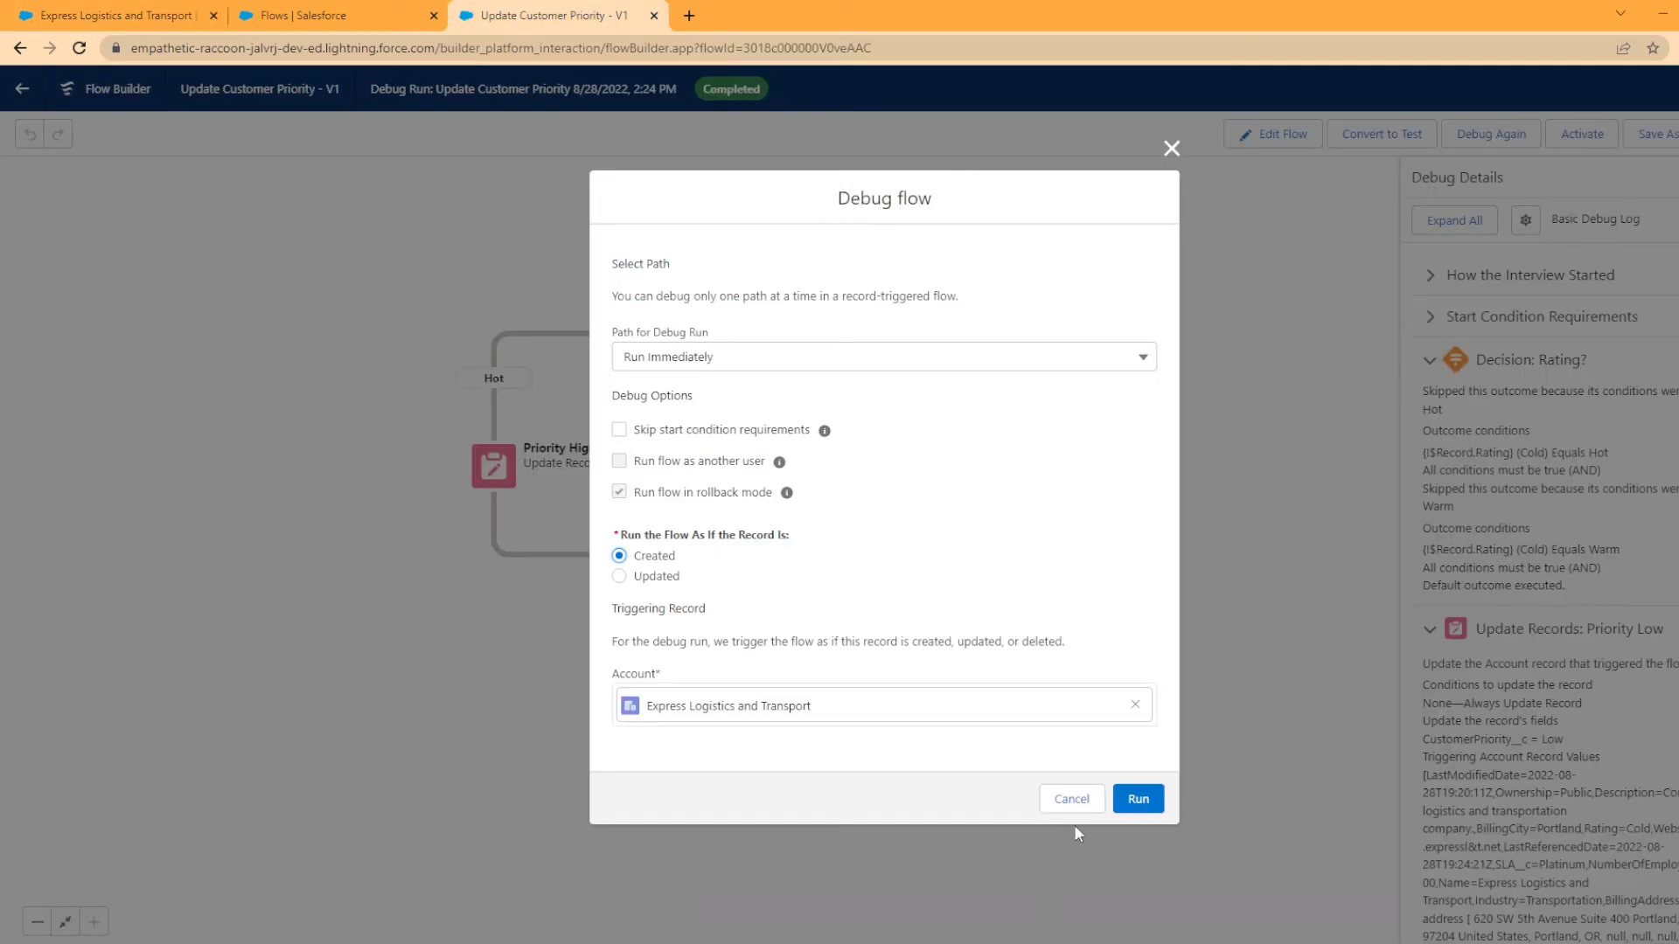
pyautogui.click(1133, 800)
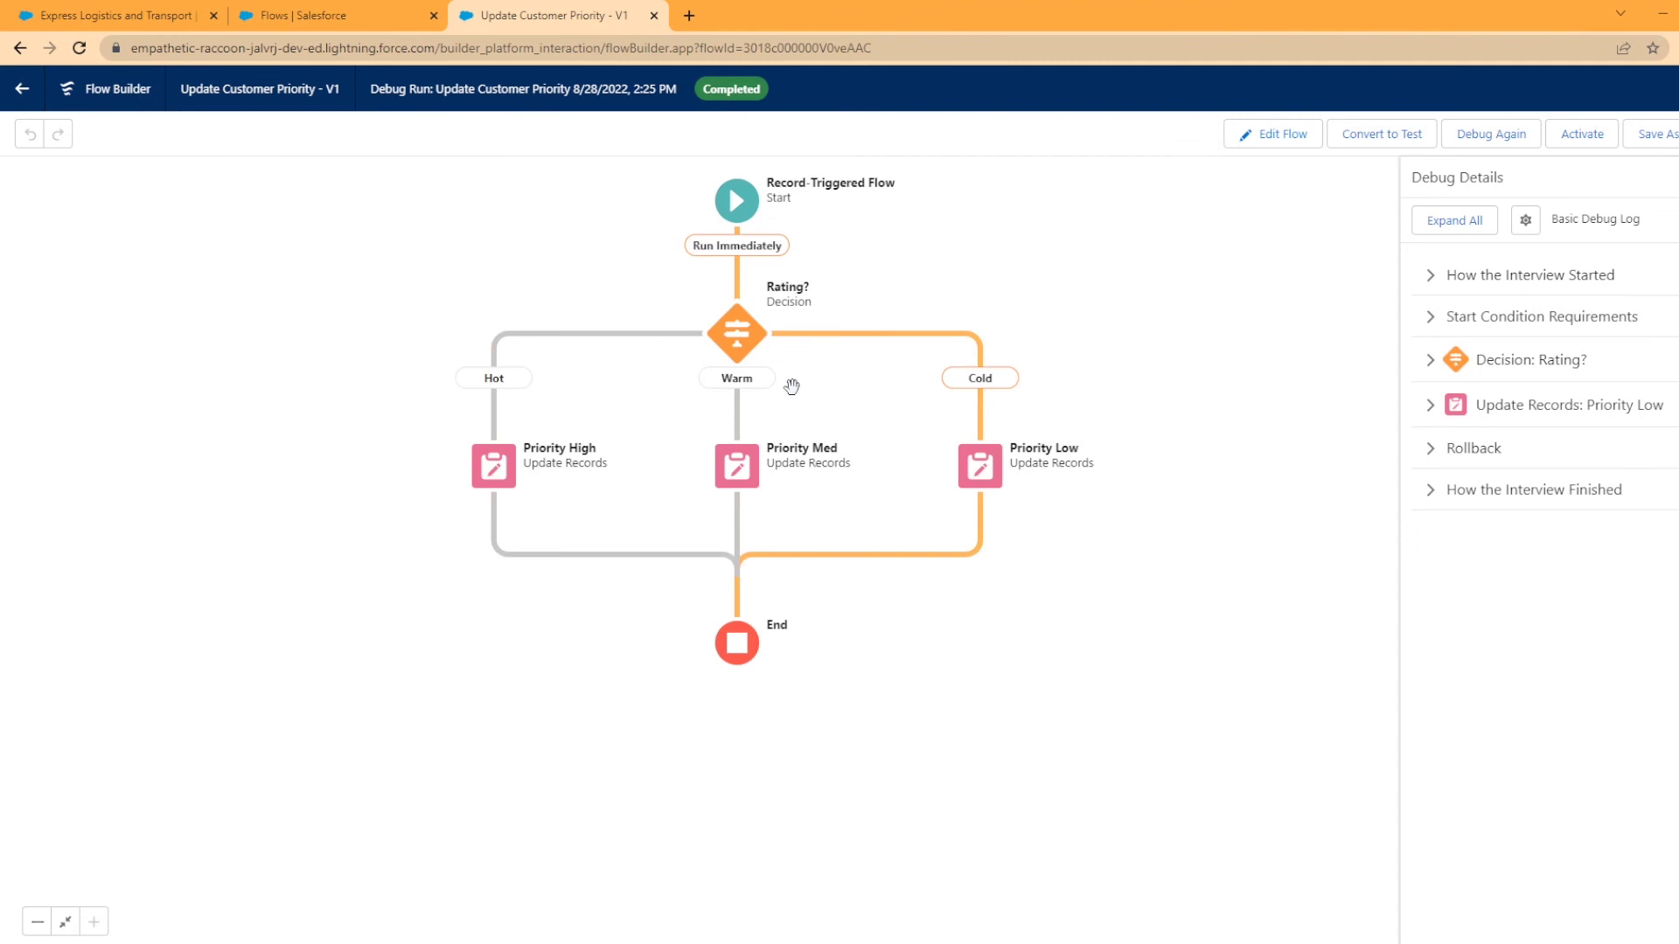
# Step: Expand the Rating? and Priority Low debug details, highlighting CustomerPriority__c = Low
pyautogui.click(128, 16)
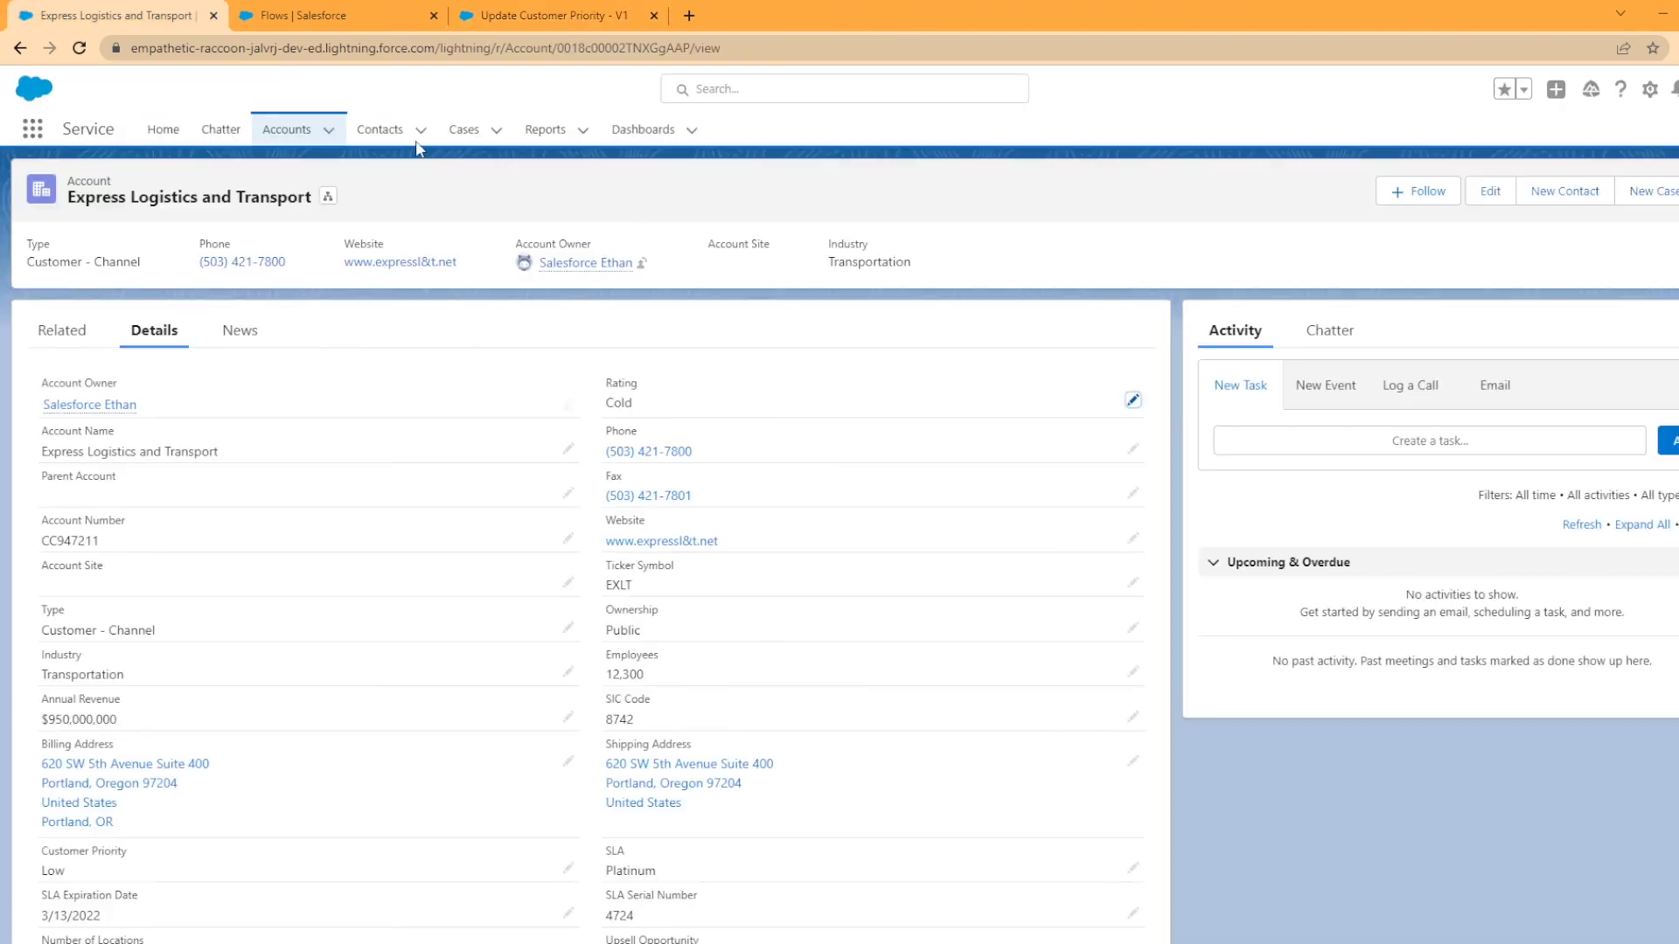
pyautogui.click(481, 13)
pyautogui.click(1431, 360)
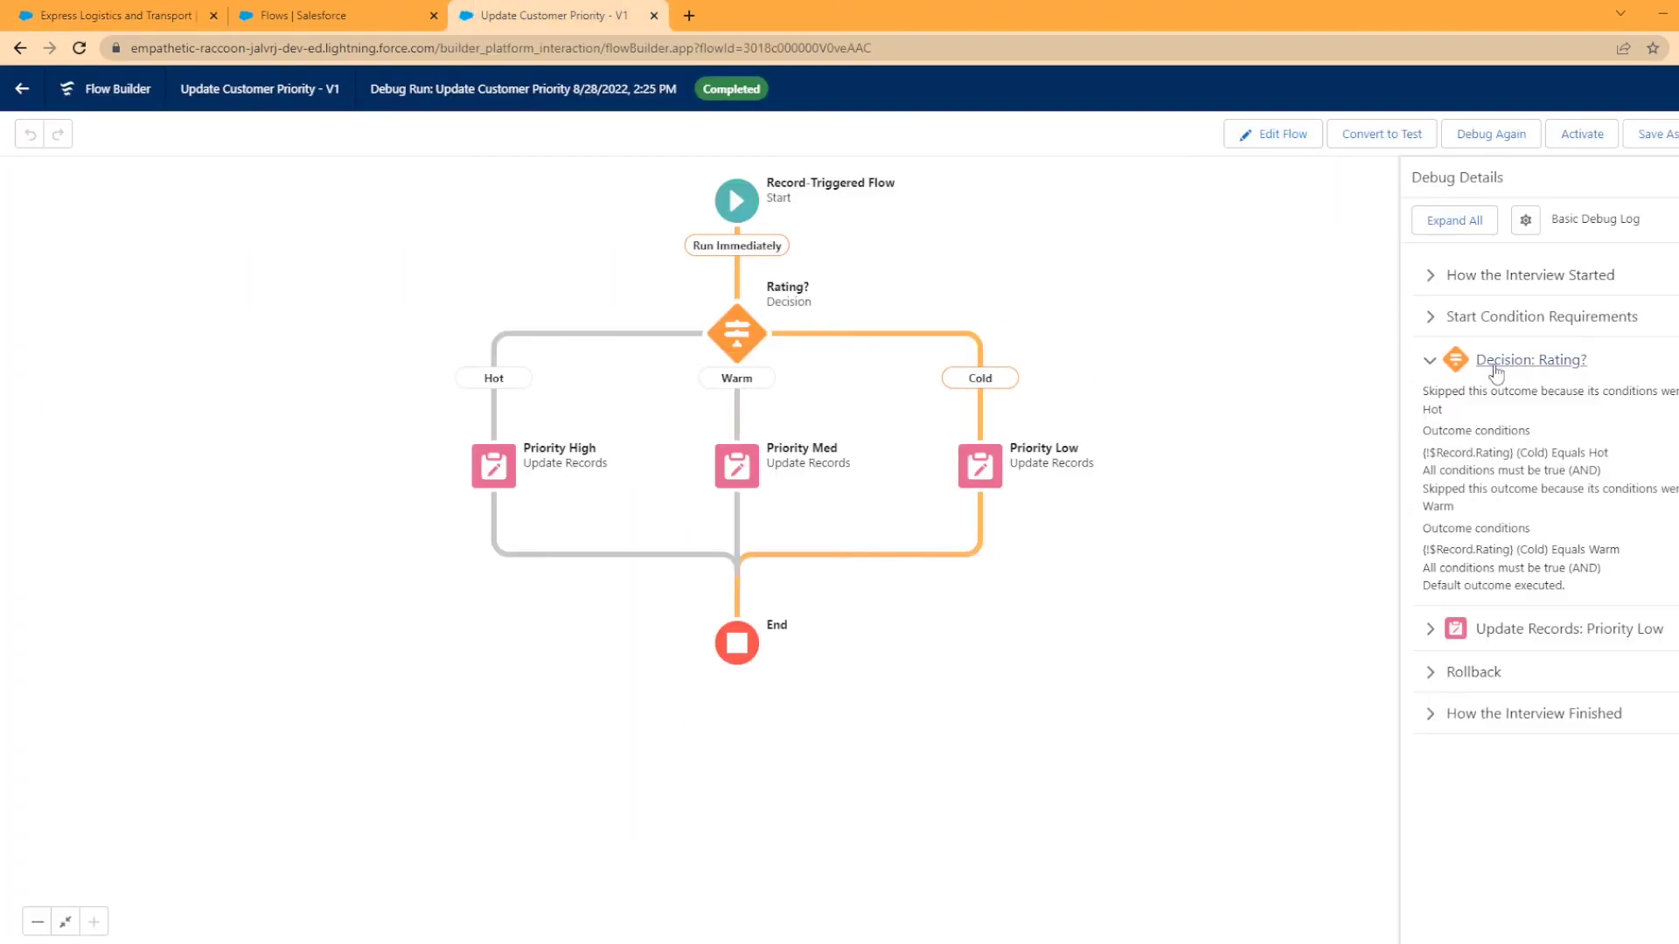
pyautogui.click(1451, 639)
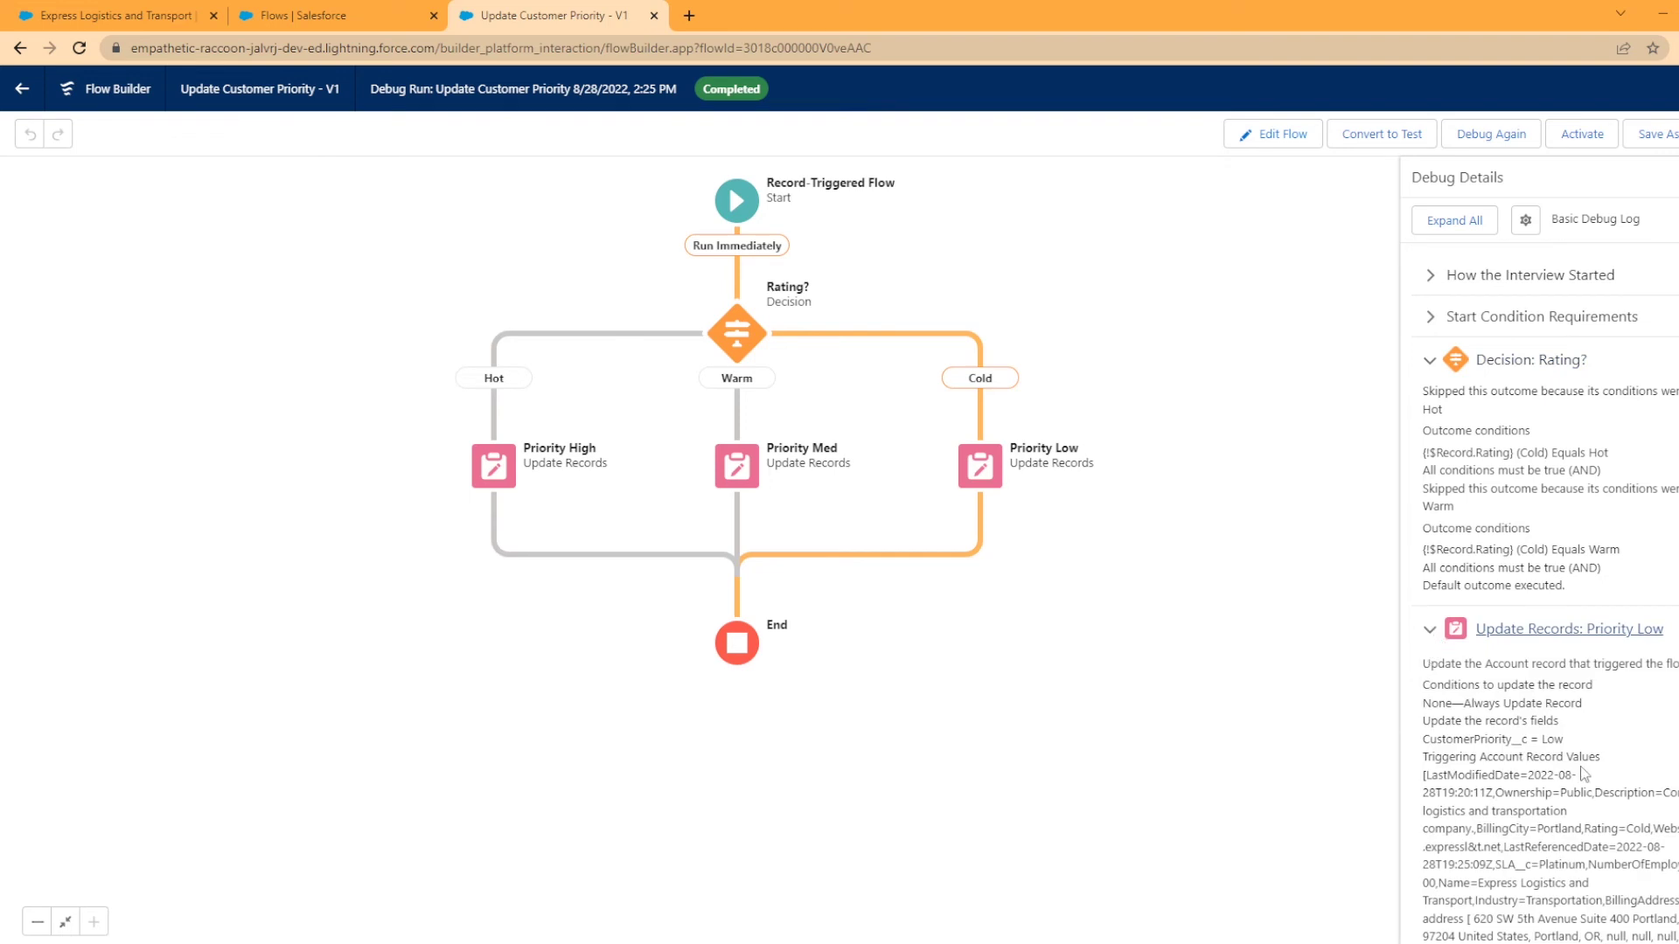
pyautogui.moveTo(1565, 740); pyautogui.dragTo(1389, 732)
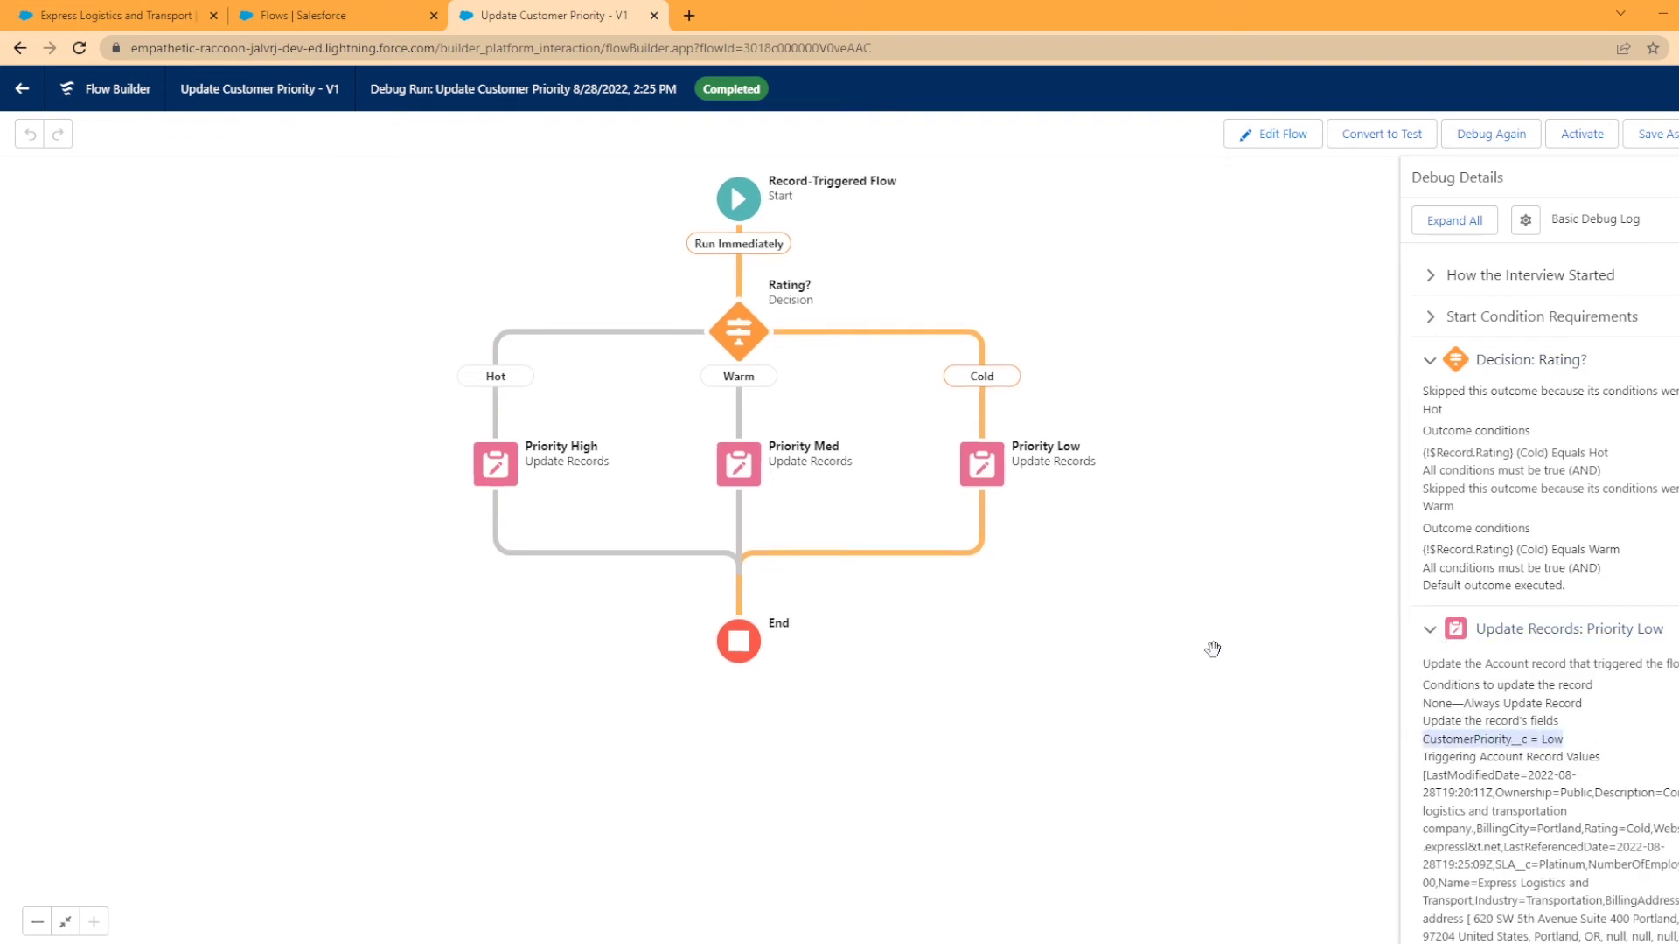
# Step: Change the Express Logistics account's Rating from Cold to Hot and save
pyautogui.click(131, 15)
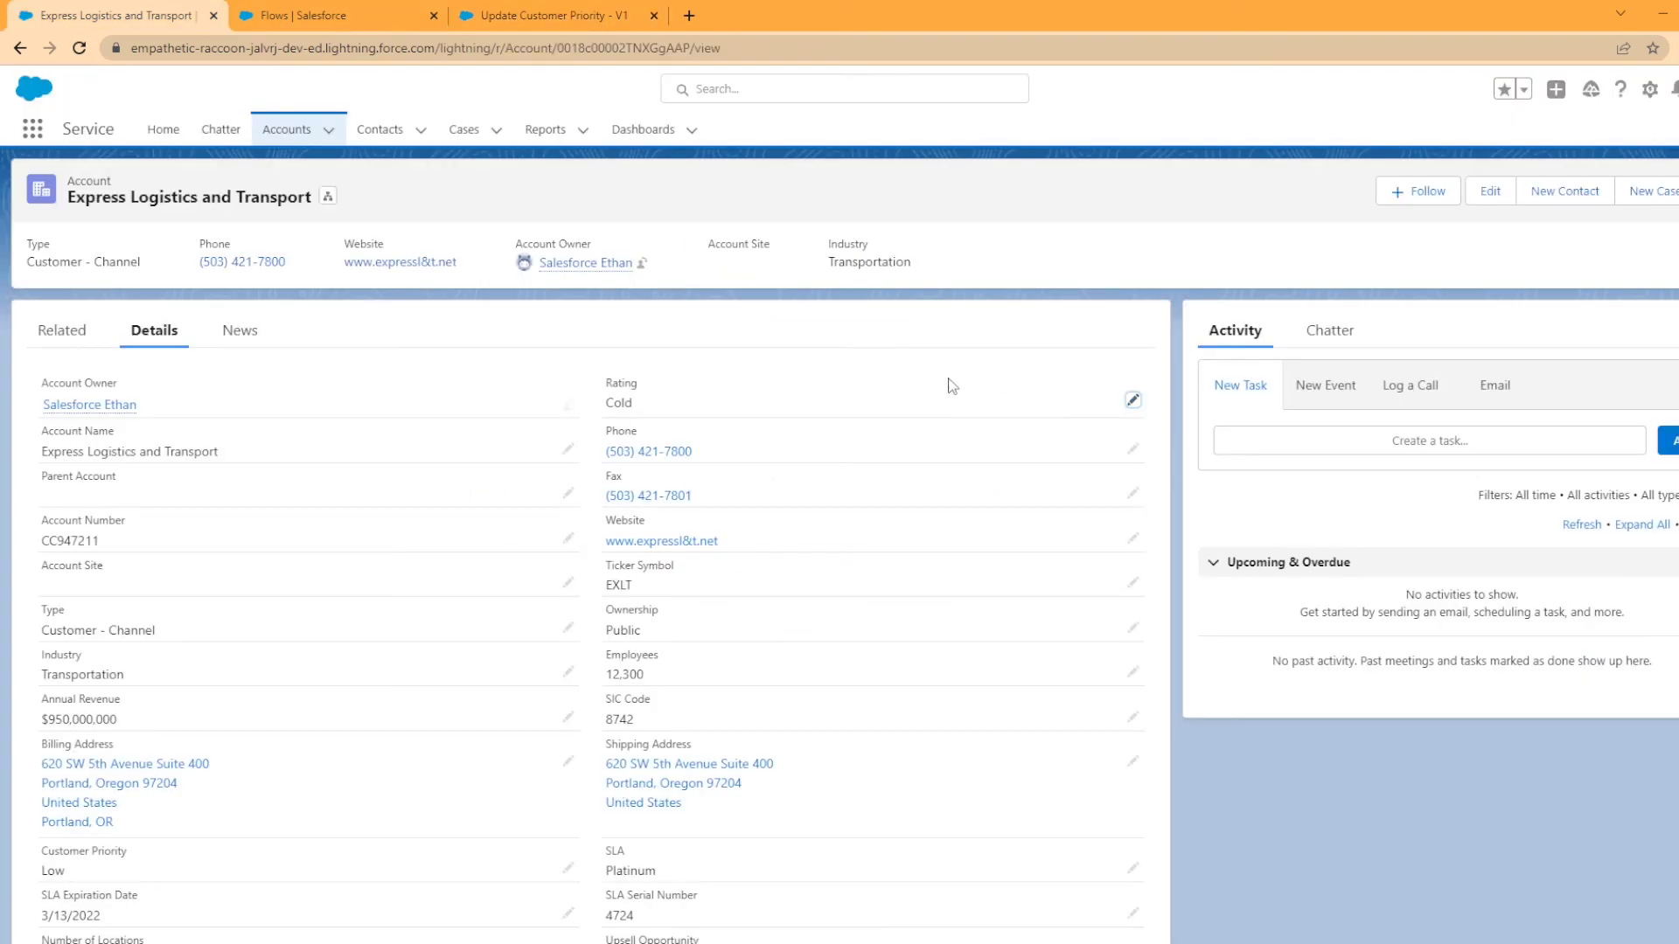
pyautogui.click(1133, 400)
pyautogui.click(857, 429)
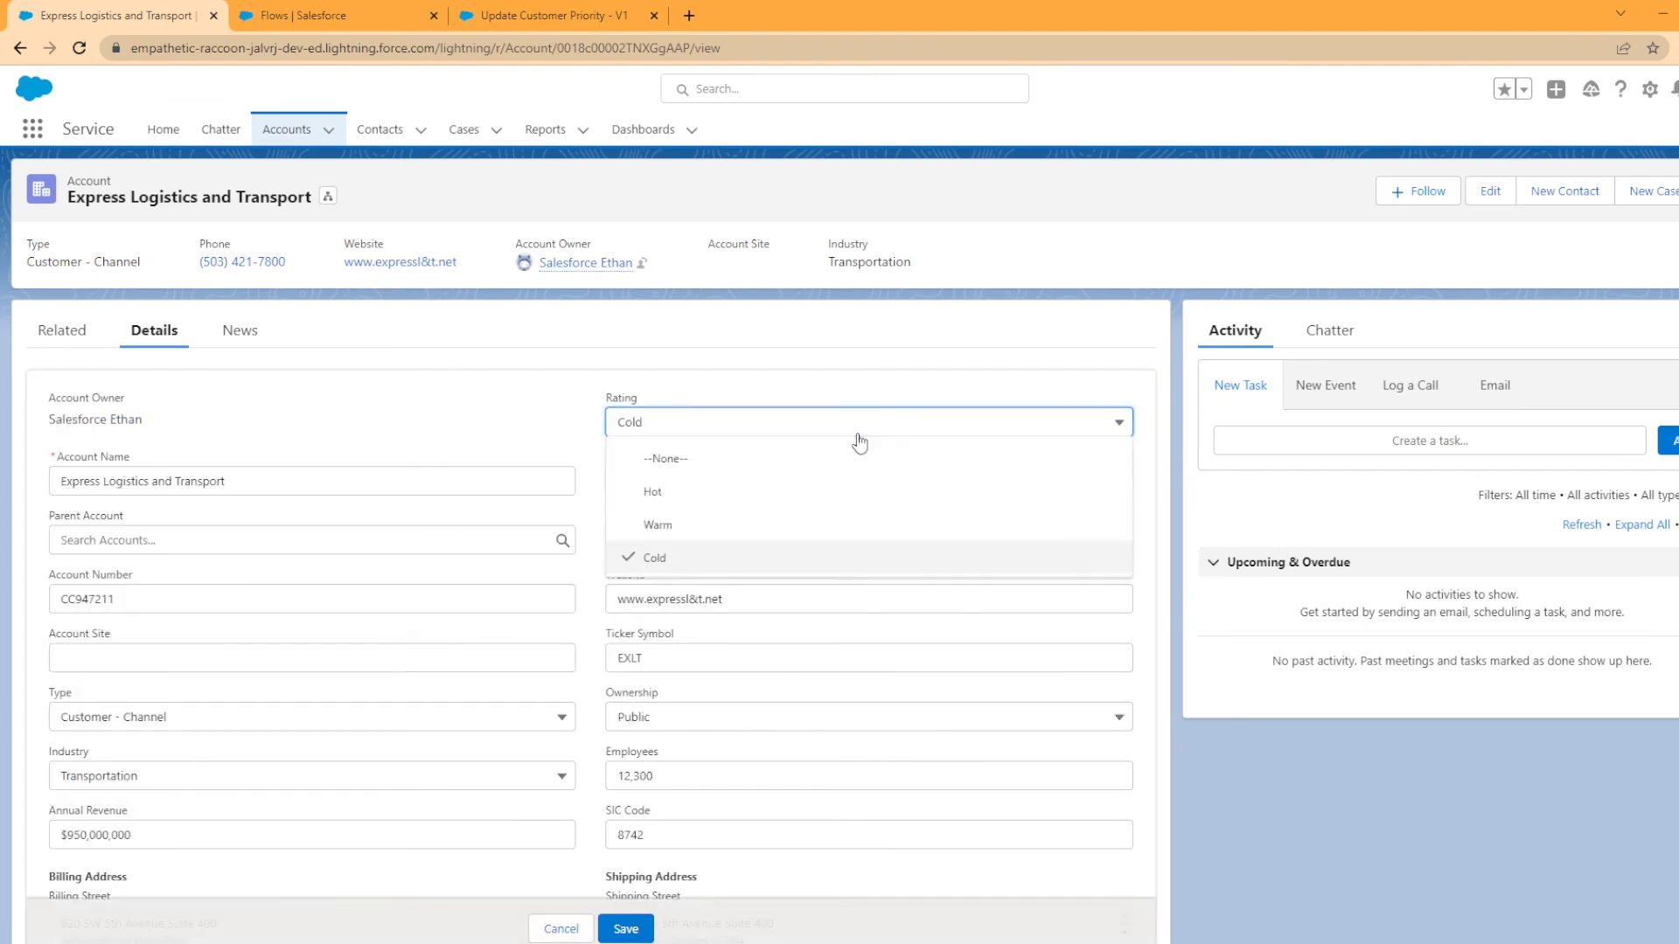
pyautogui.click(724, 498)
pyautogui.click(637, 930)
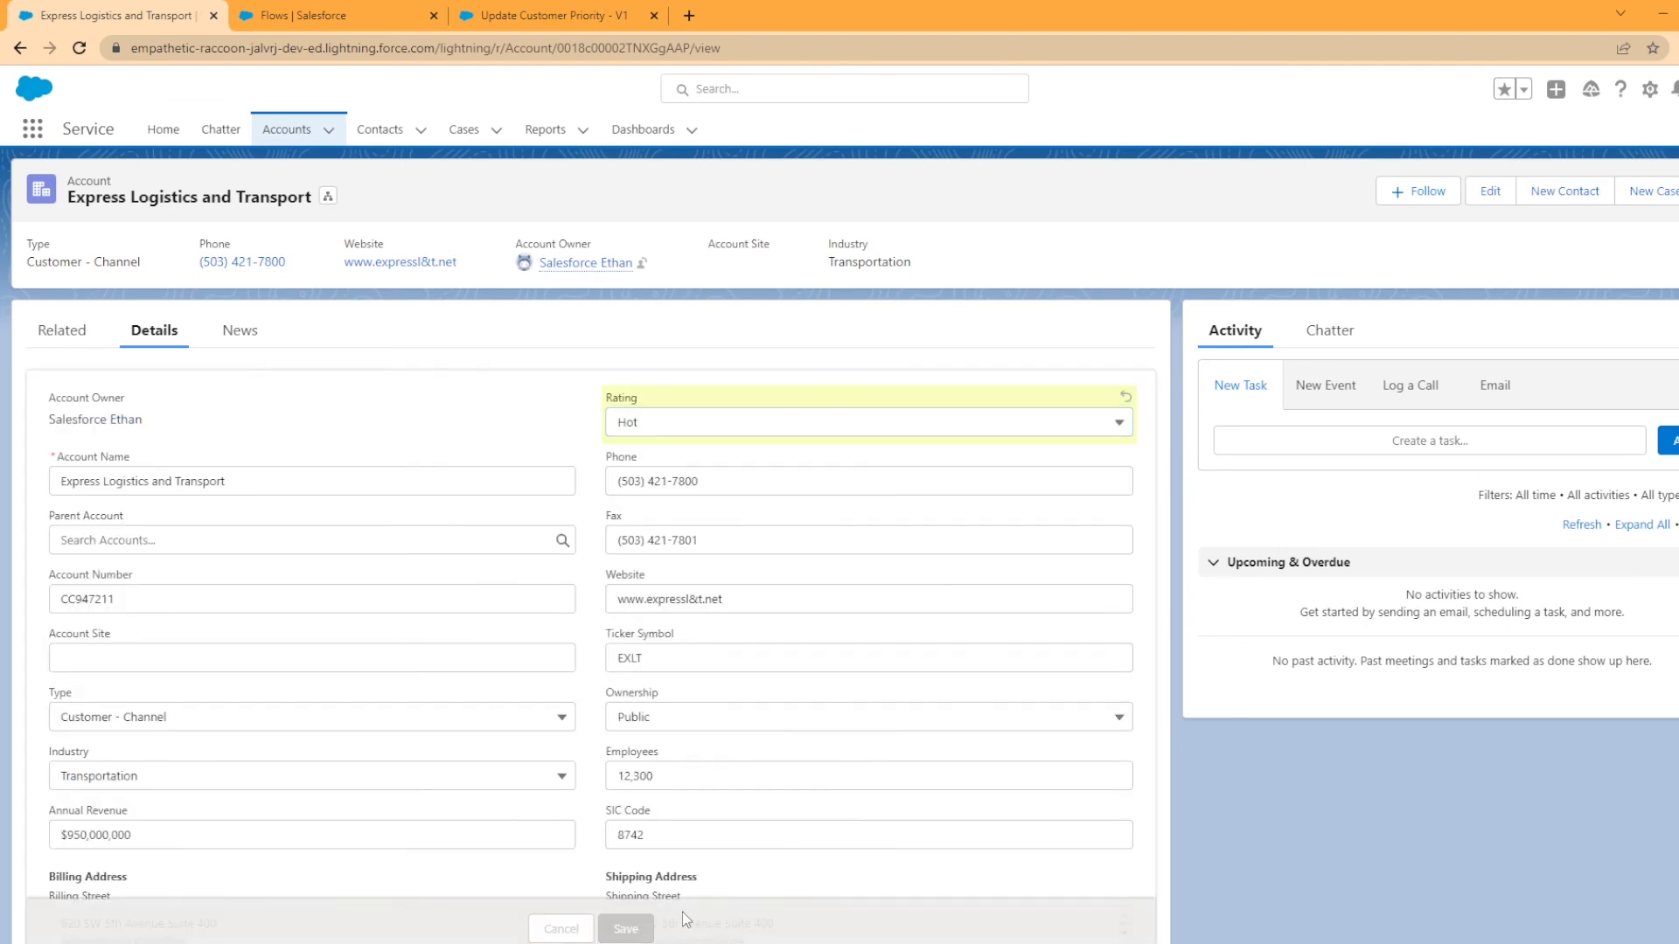
# Step: Rerun the flow debug and highlight CustomerPriority__c = High in the Priority High details
pyautogui.click(518, 11)
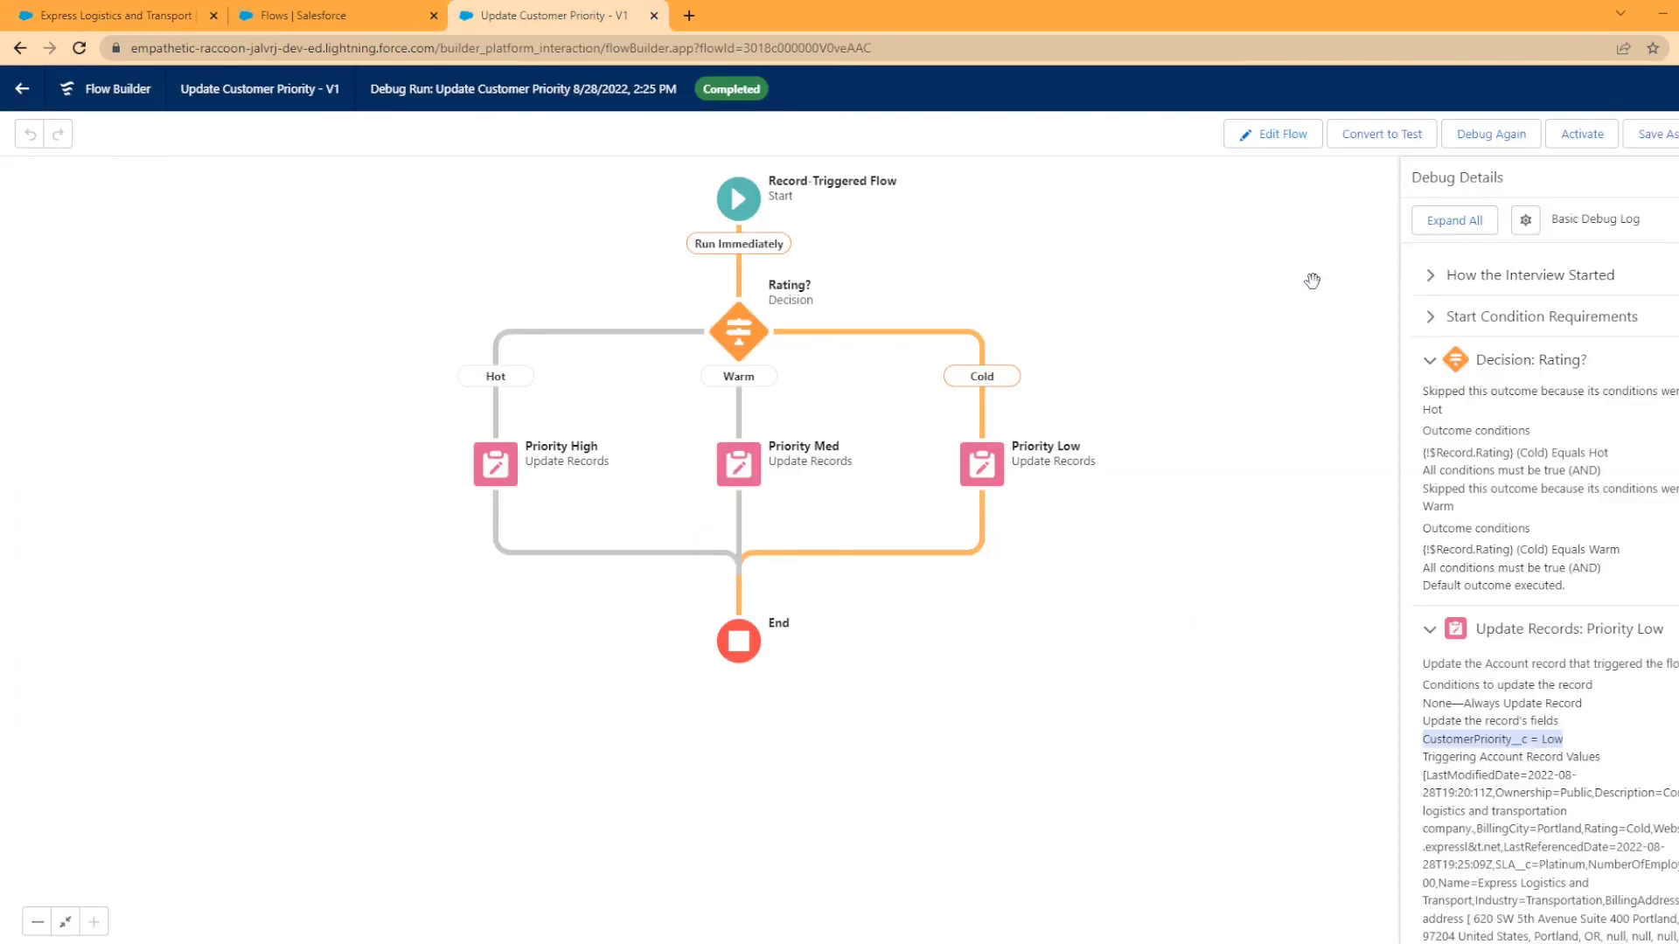
pyautogui.click(1491, 134)
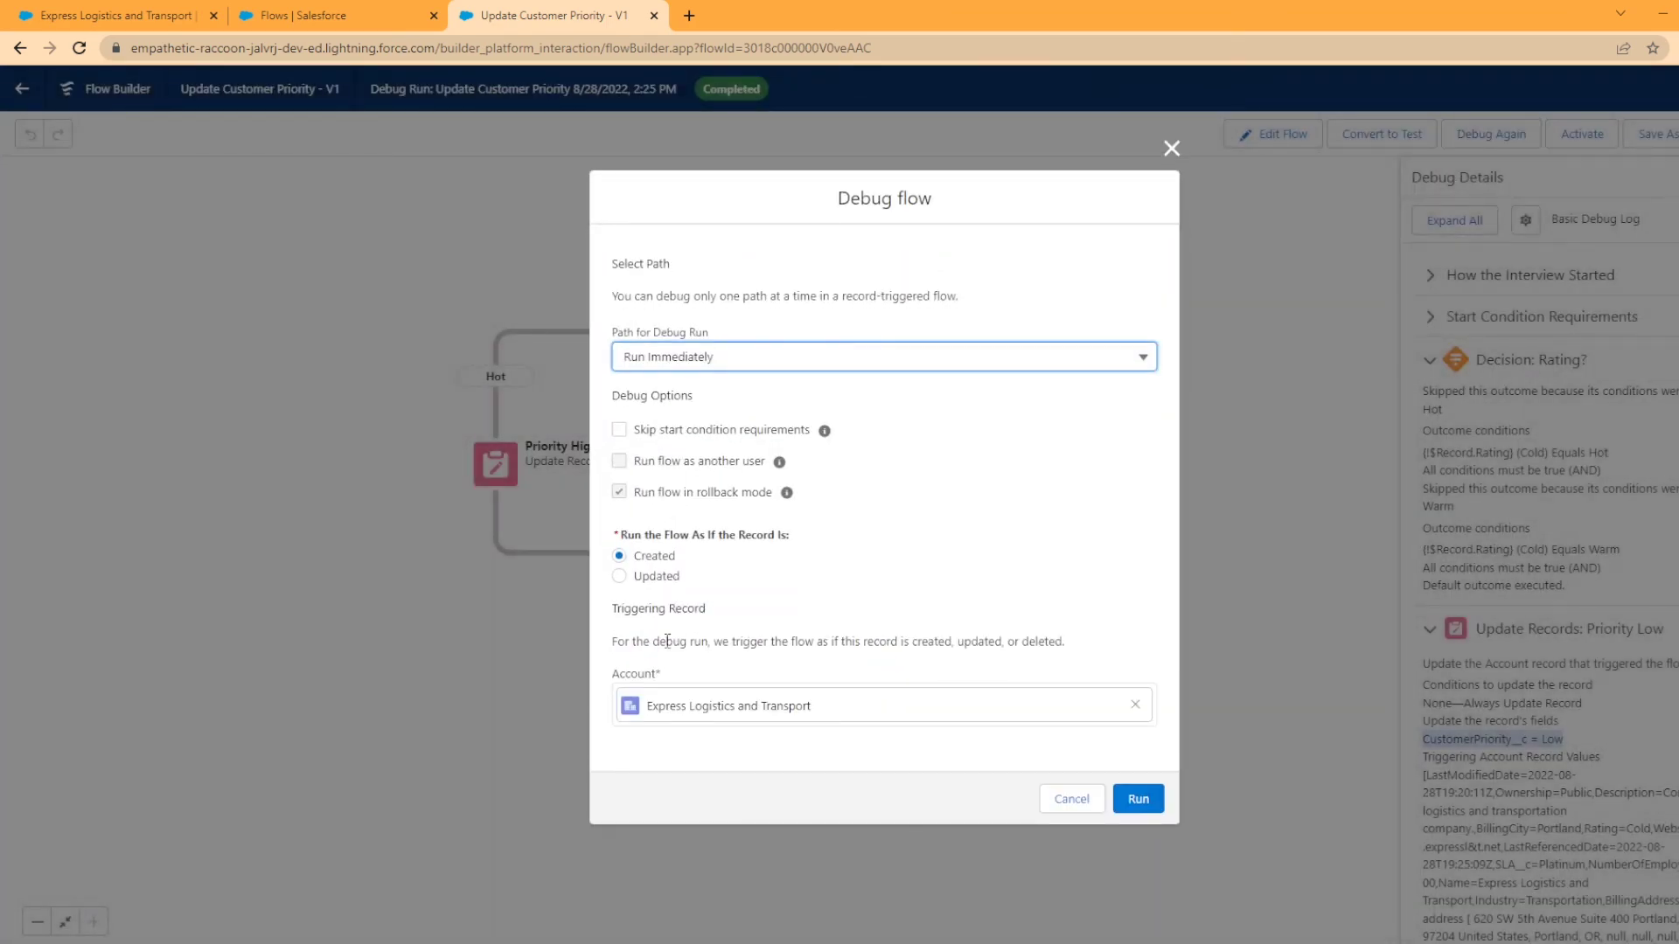
pyautogui.click(1139, 799)
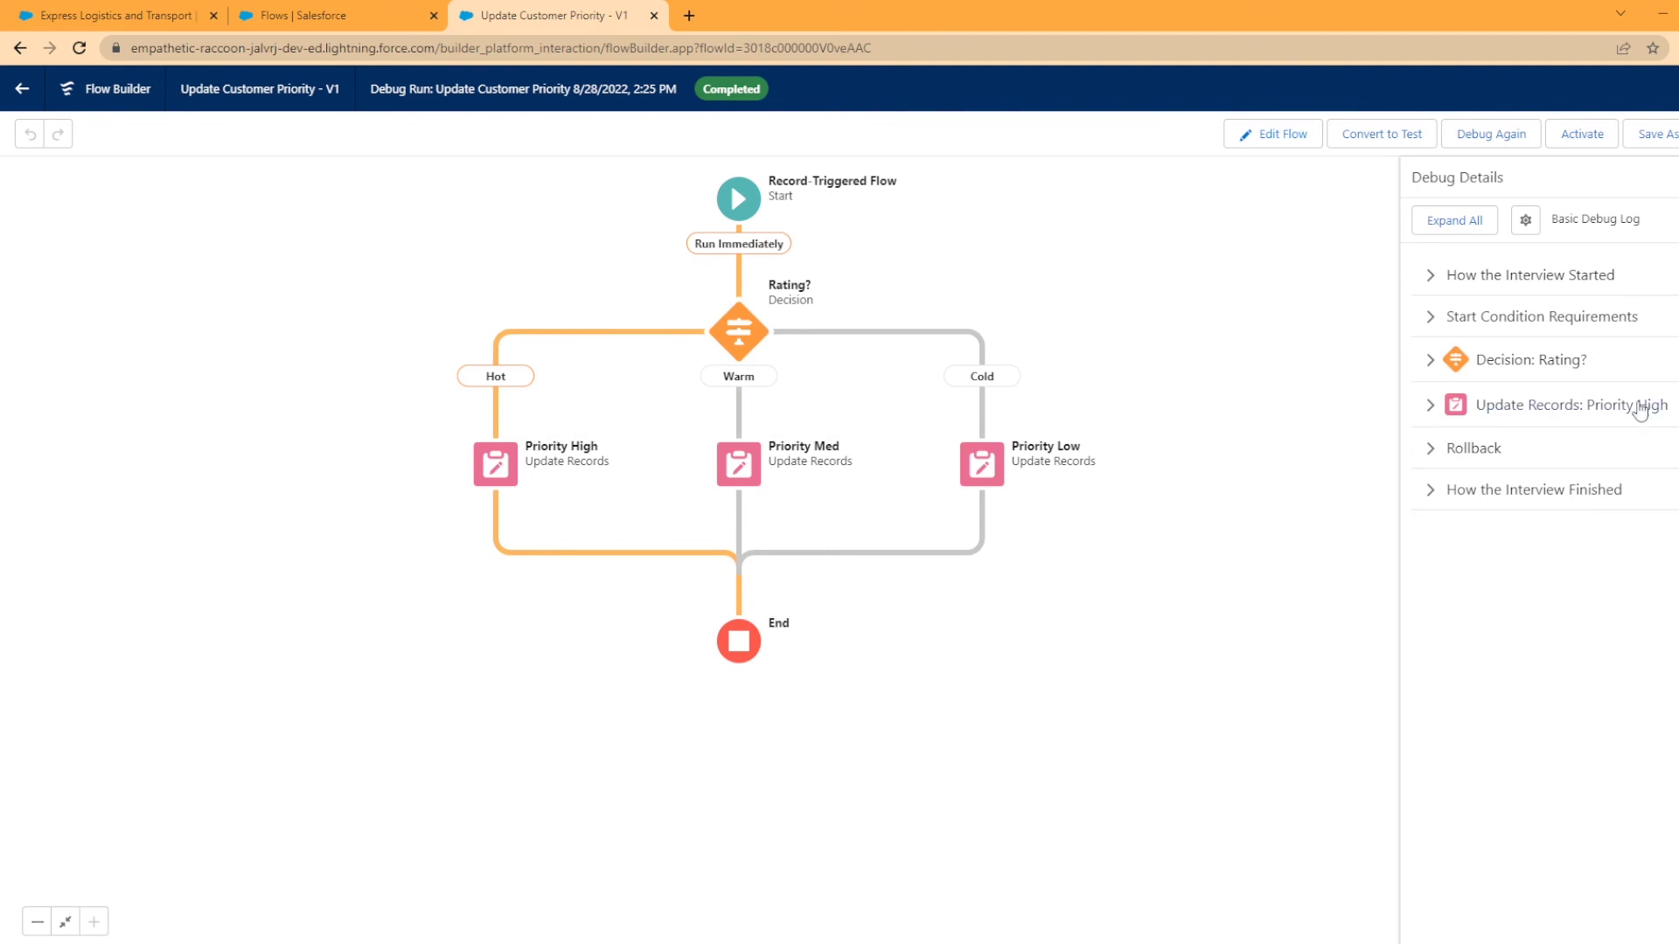
pyautogui.click(1433, 422)
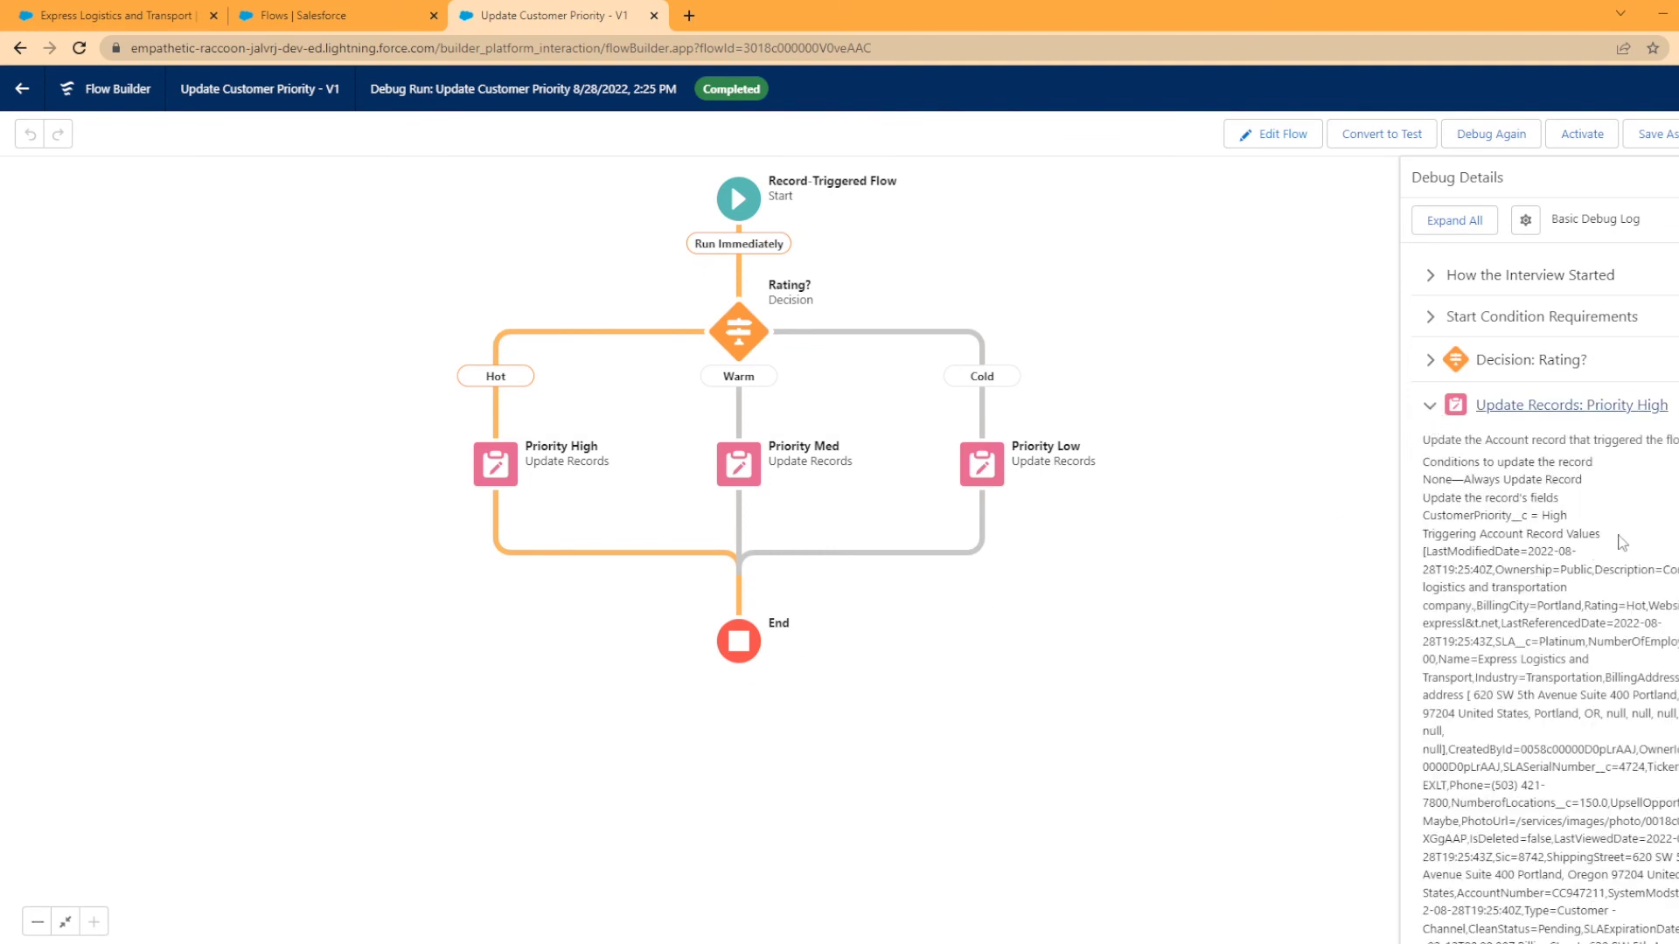
pyautogui.moveTo(1569, 516); pyautogui.dragTo(1418, 525)
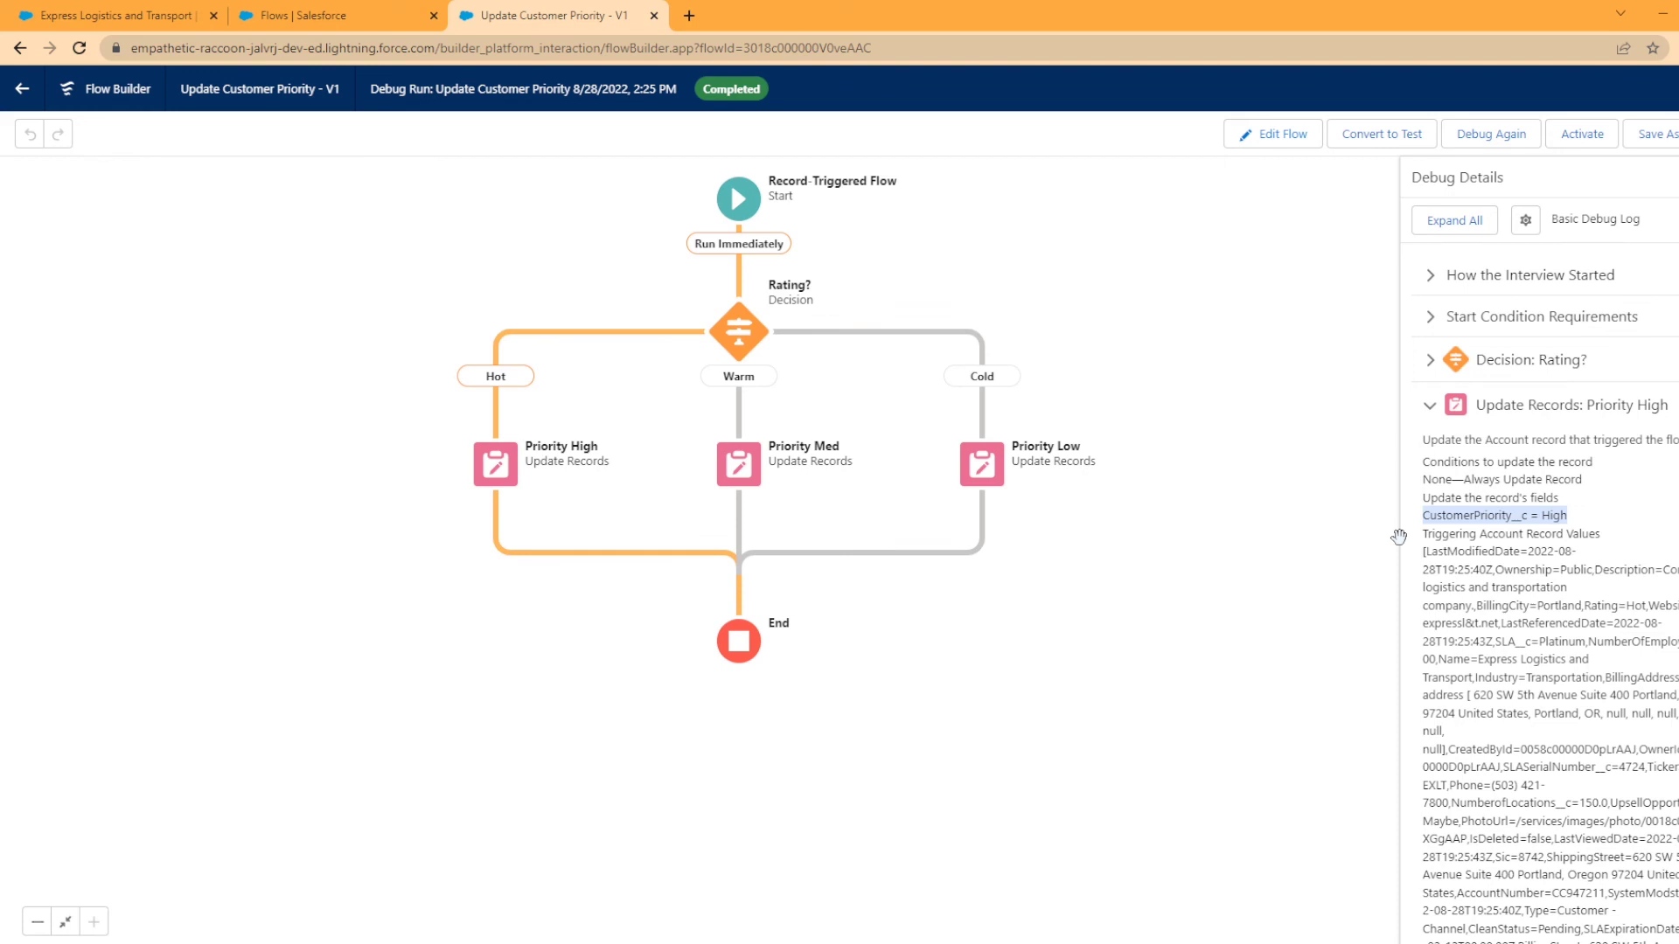
# Step: Collapse the Update Records: Priority High entry in the Debug Details panel
pyautogui.click(1434, 406)
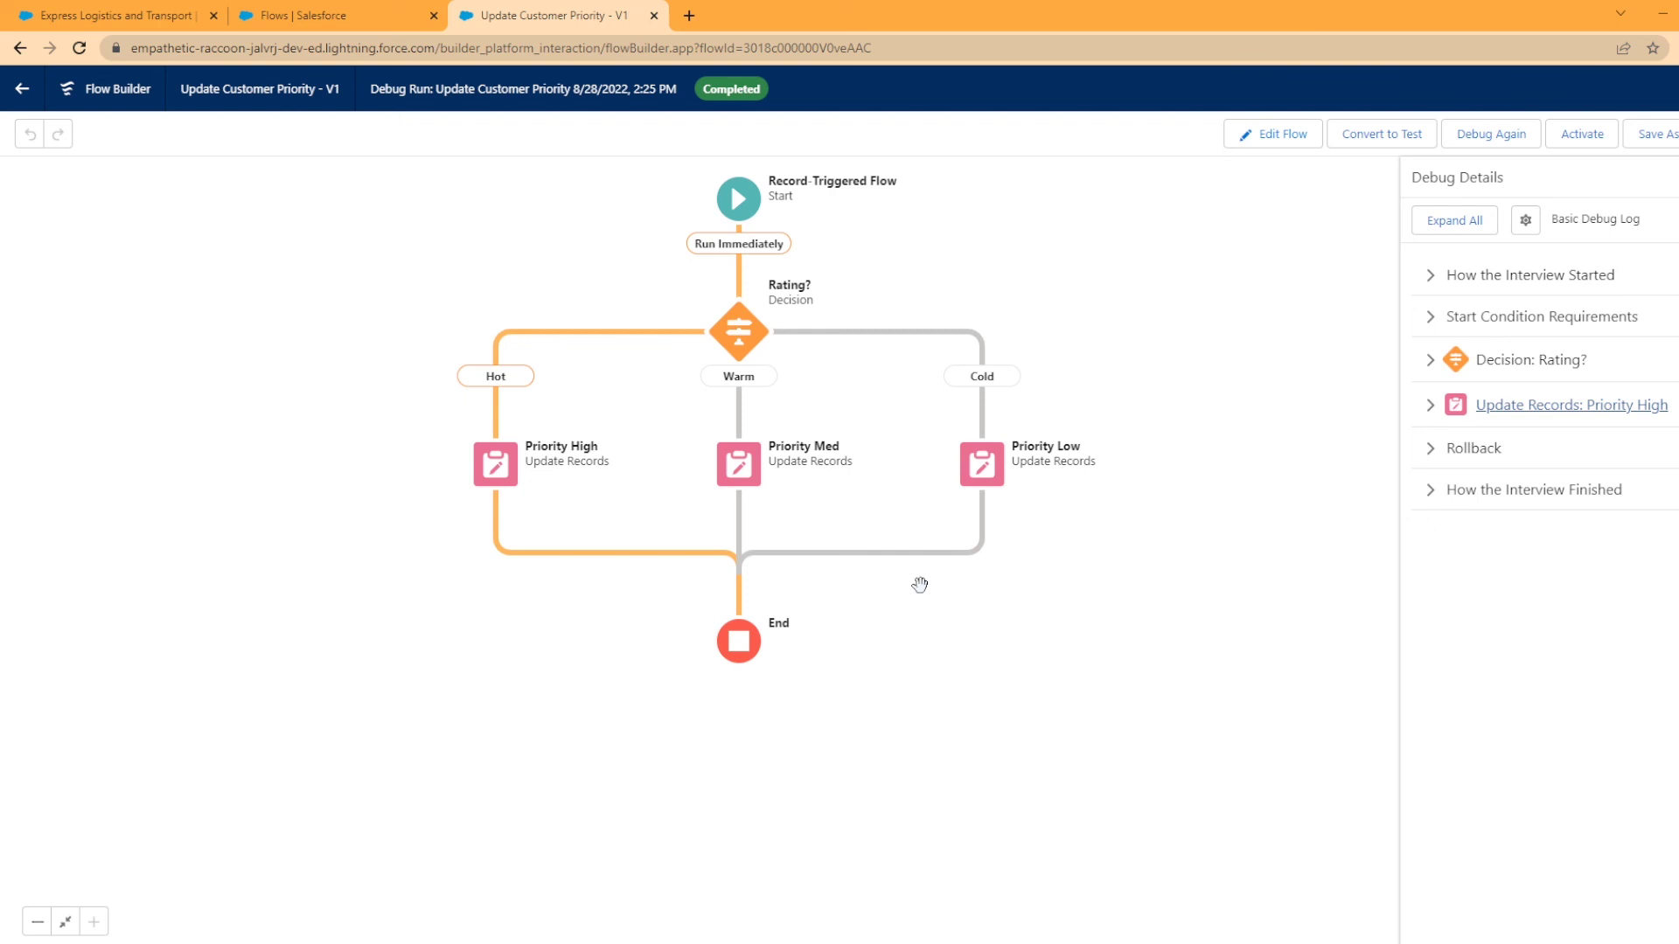